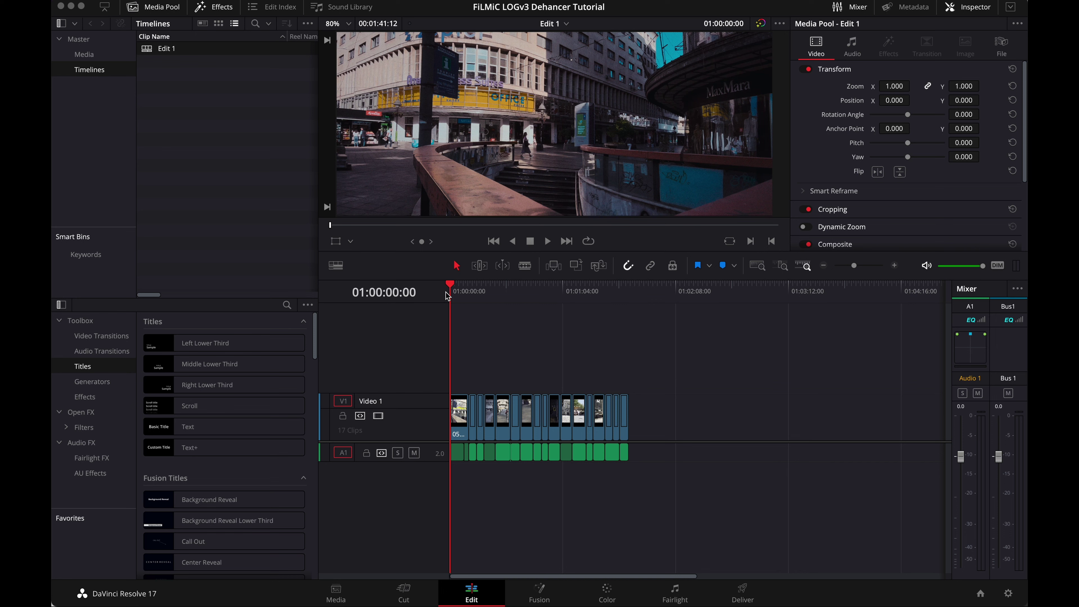
On the Color page, bypass the first clip's balance and Dehancer nodes to view the ungraded footage
mouse_move(454, 294)
mouse_down()
mouse_move(614, 296)
mouse_move(451, 290)
mouse_up()
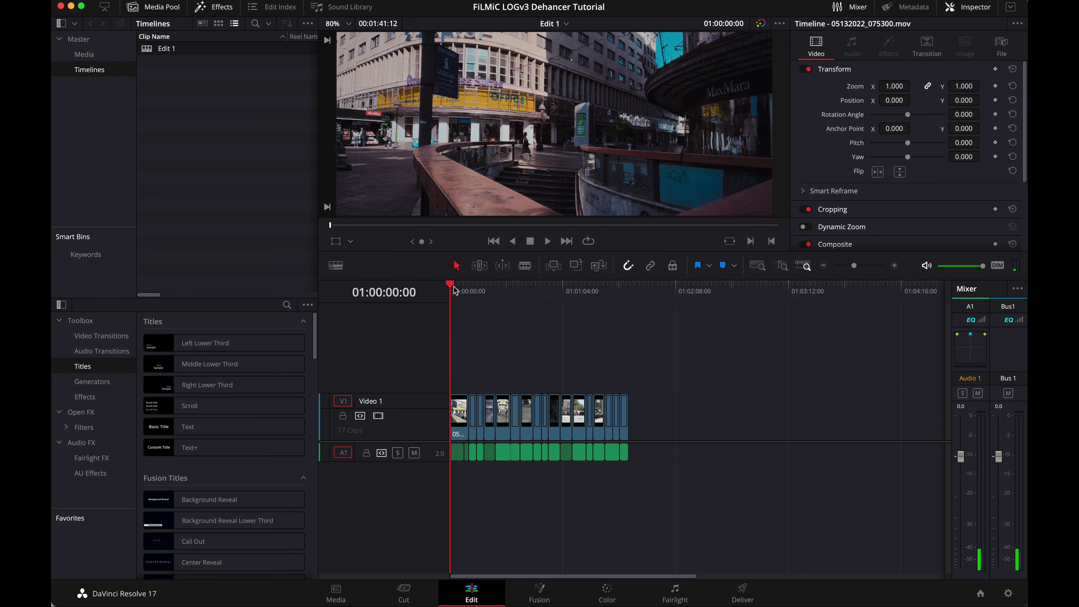
click(606, 593)
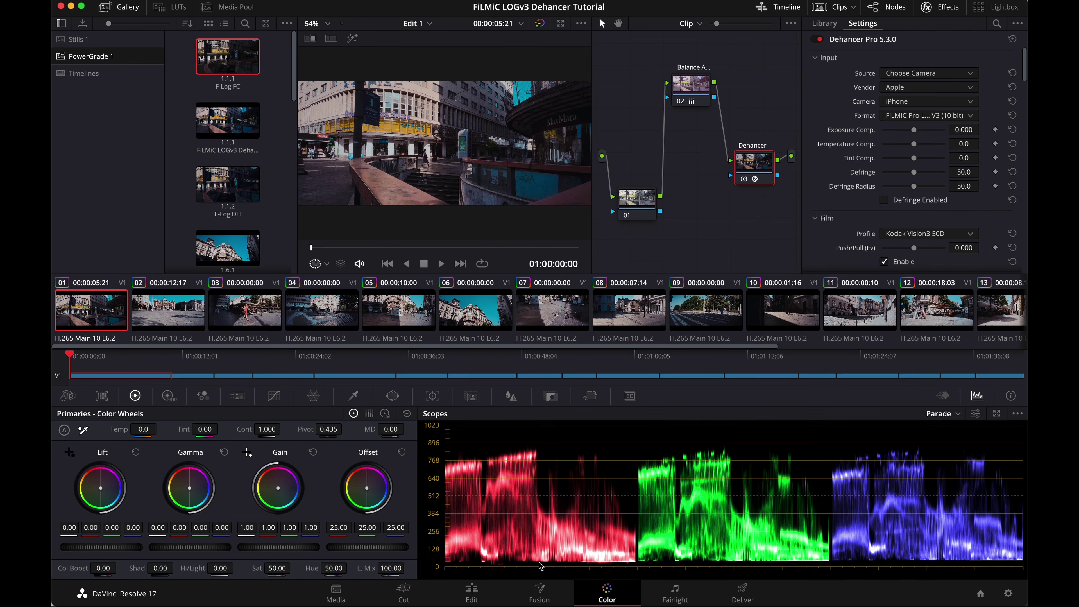
drag(630, 214, 636, 199)
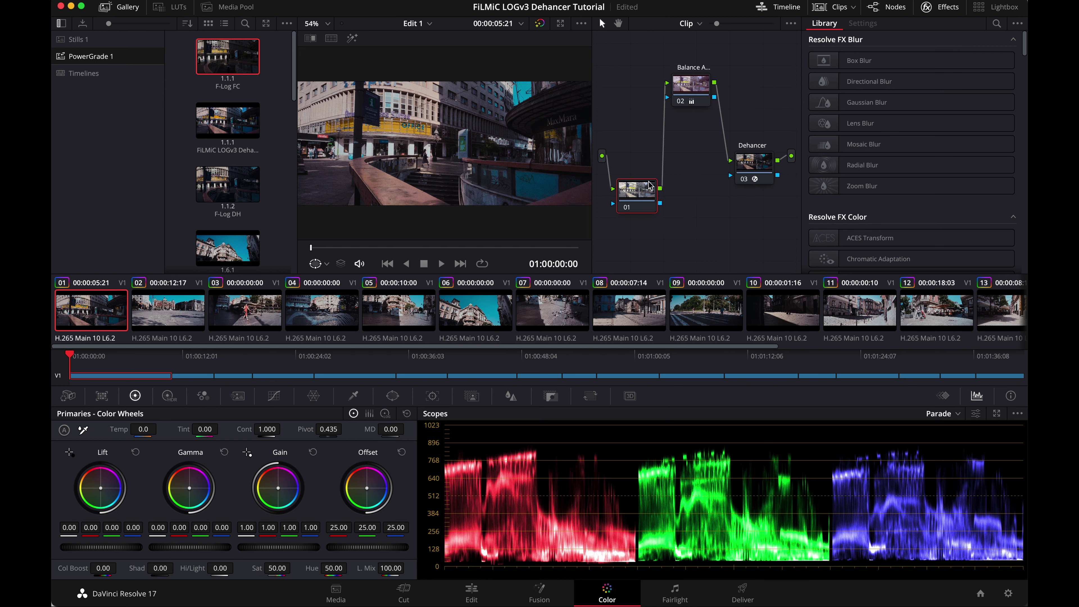
click(682, 102)
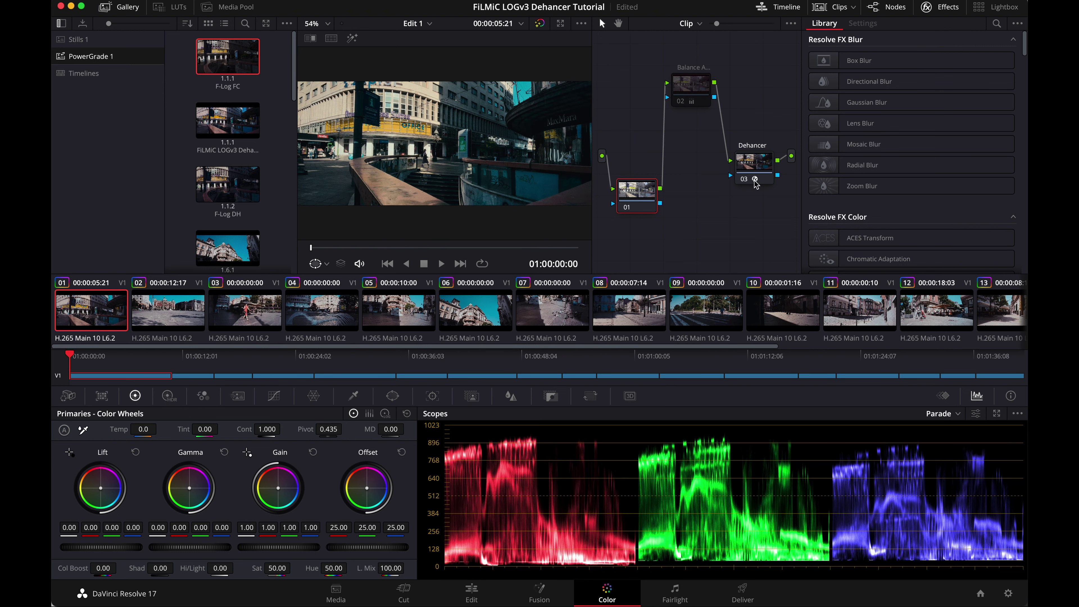
click(744, 179)
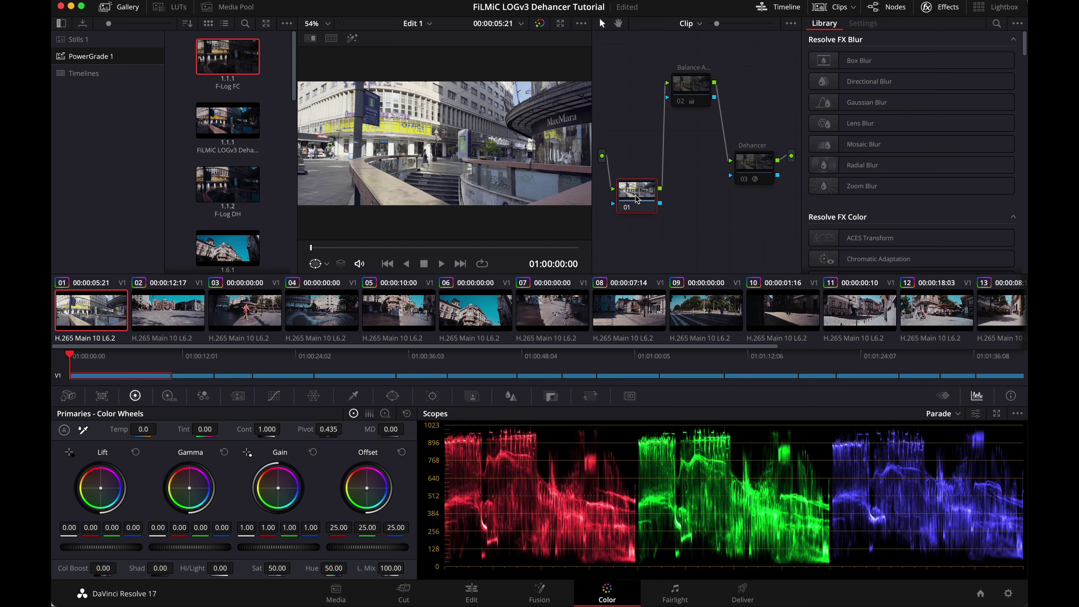
Show the Dehancer node's settings and re-enable the balance node
mouse_move(636, 199)
mouse_down()
mouse_move(629, 189)
mouse_move(641, 196)
mouse_up()
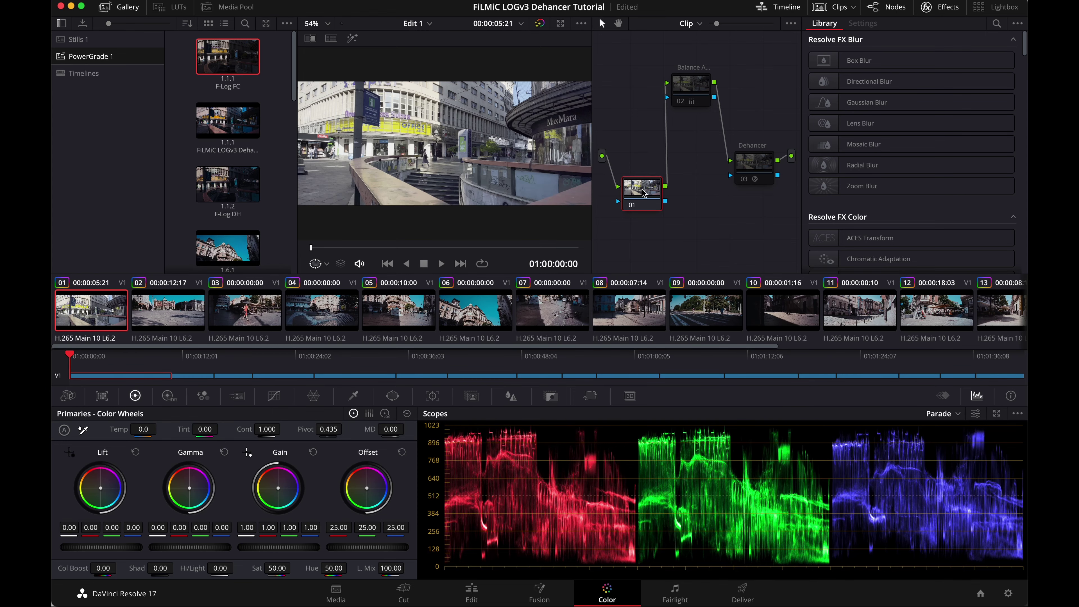
drag(643, 190, 645, 215)
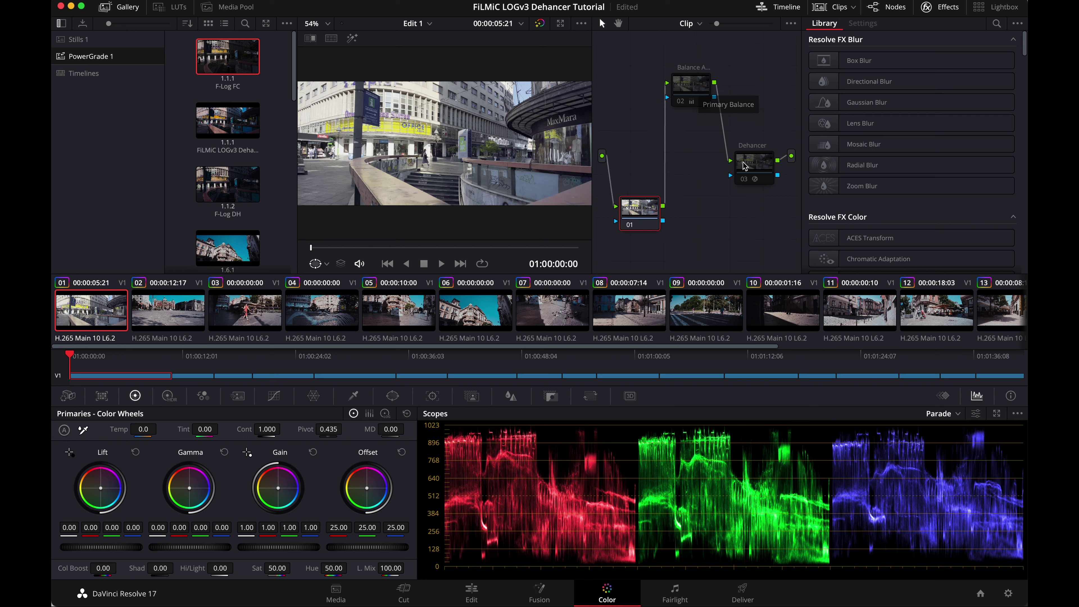
drag(753, 165, 742, 155)
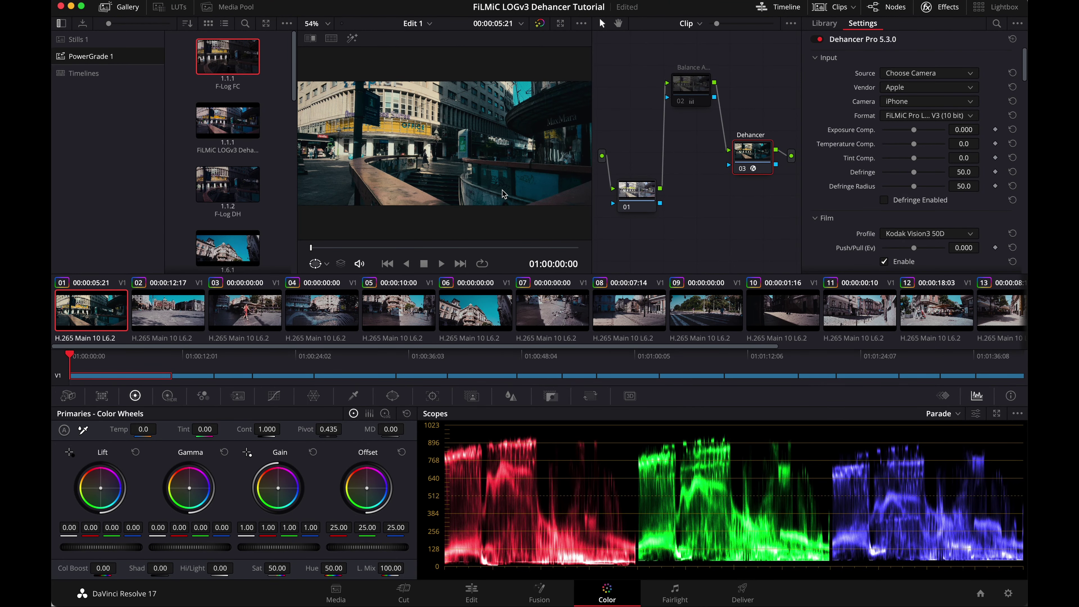
click(681, 103)
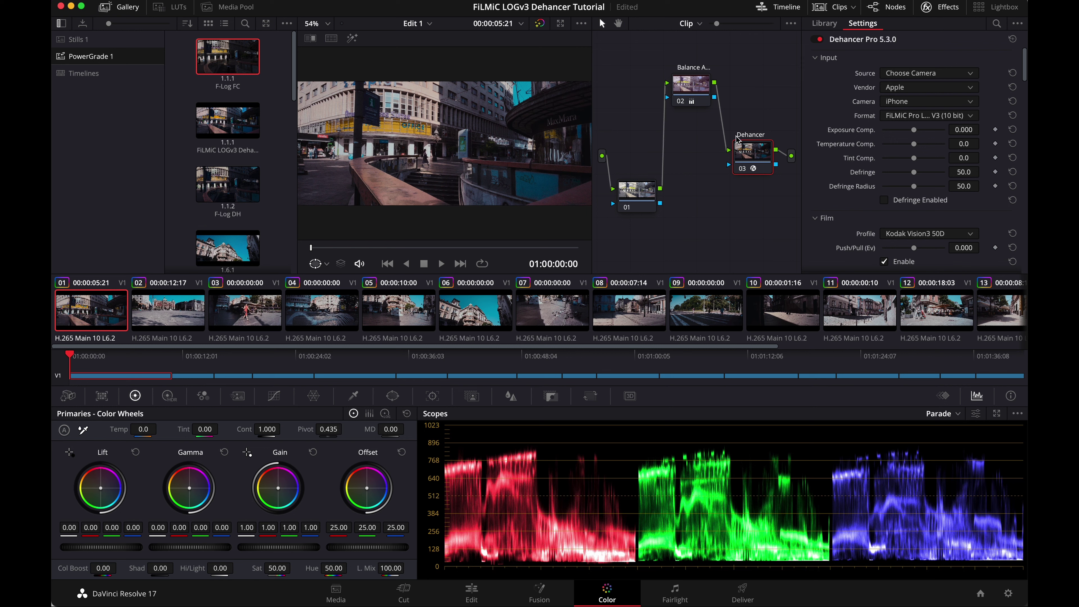
scroll(824, 109, down, 4)
scroll(825, 109, down, 5)
scroll(824, 109, up, 10)
Create a new empty timeline named Edit 2 in the bin
click(476, 594)
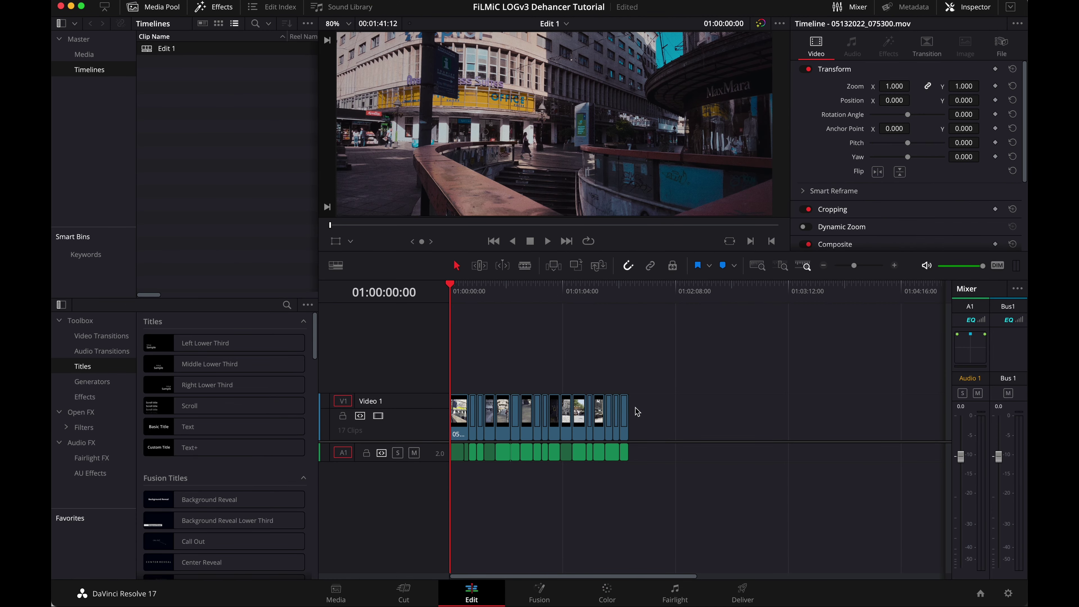
right_click(217, 131)
mouse_move(338, 136)
click(438, 141)
text(`)
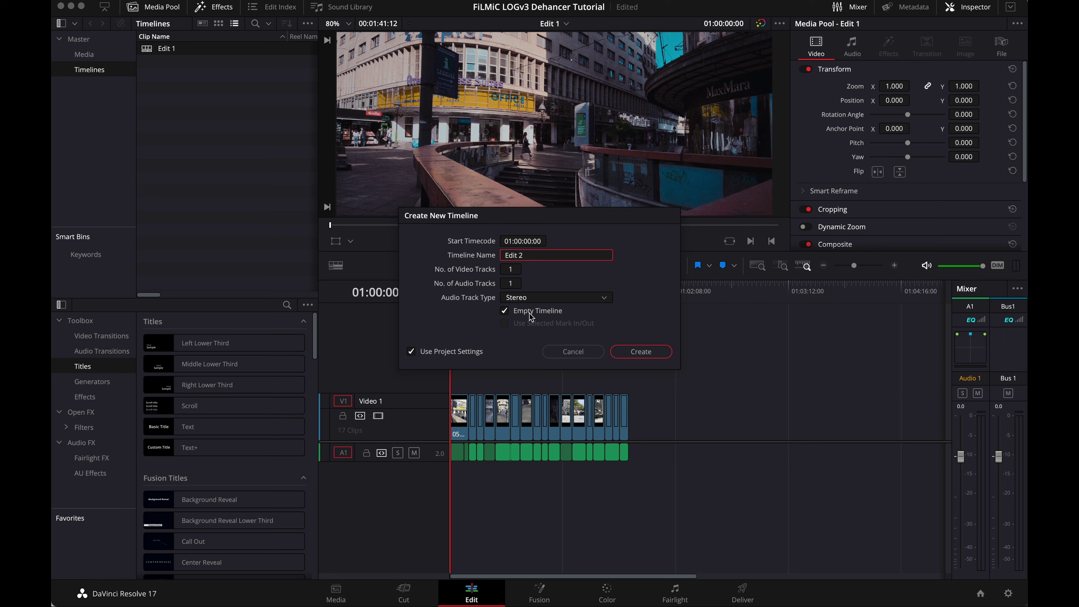
click(640, 355)
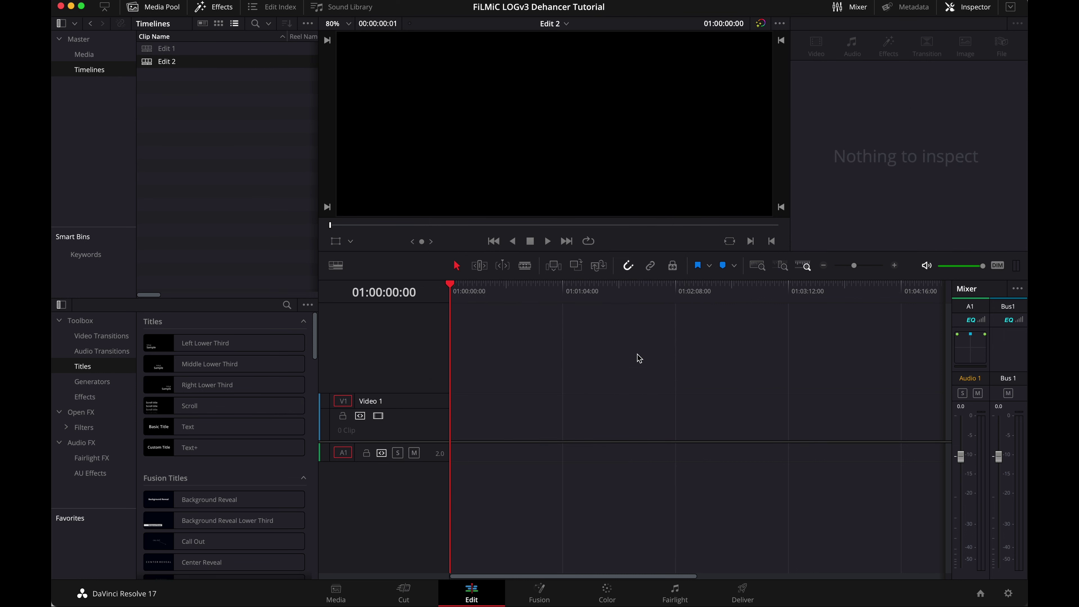
Select all clips in the Edit 1 timeline and open Edit 2 to receive them
click(148, 52)
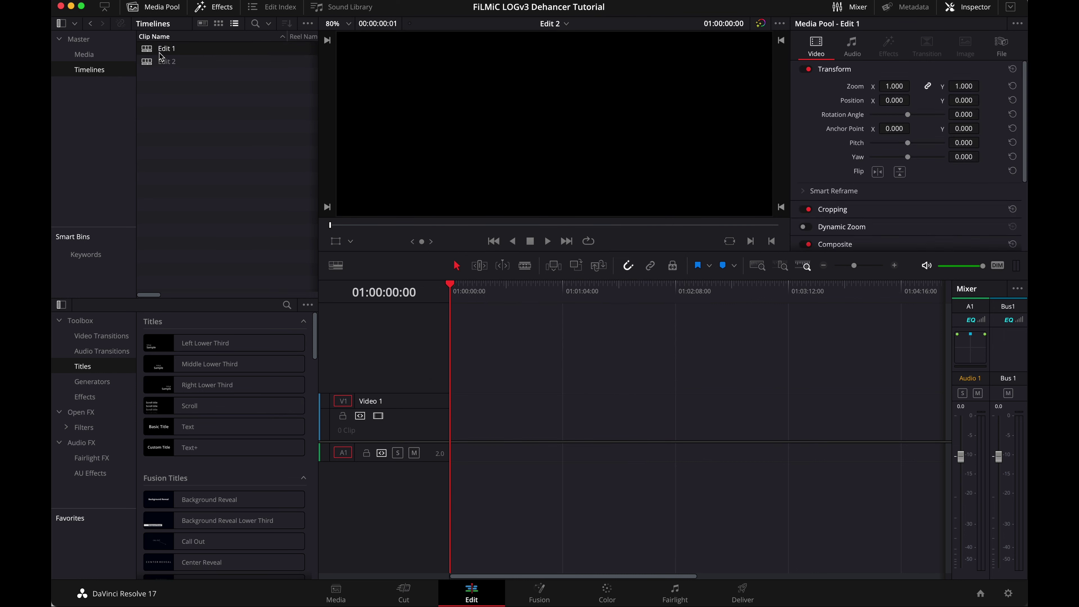
double_click(148, 56)
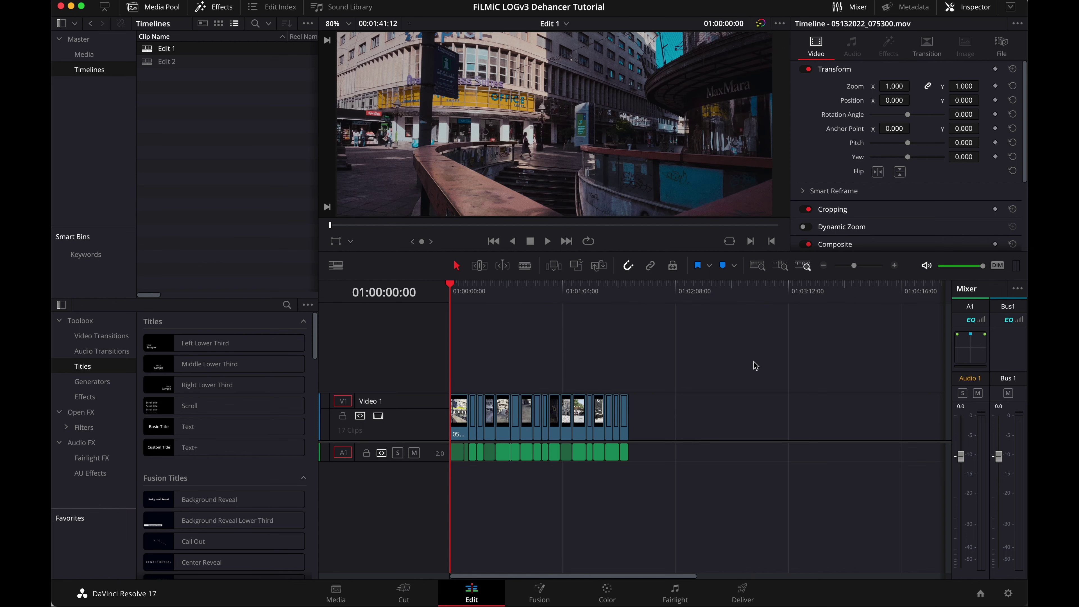
drag(759, 363, 433, 552)
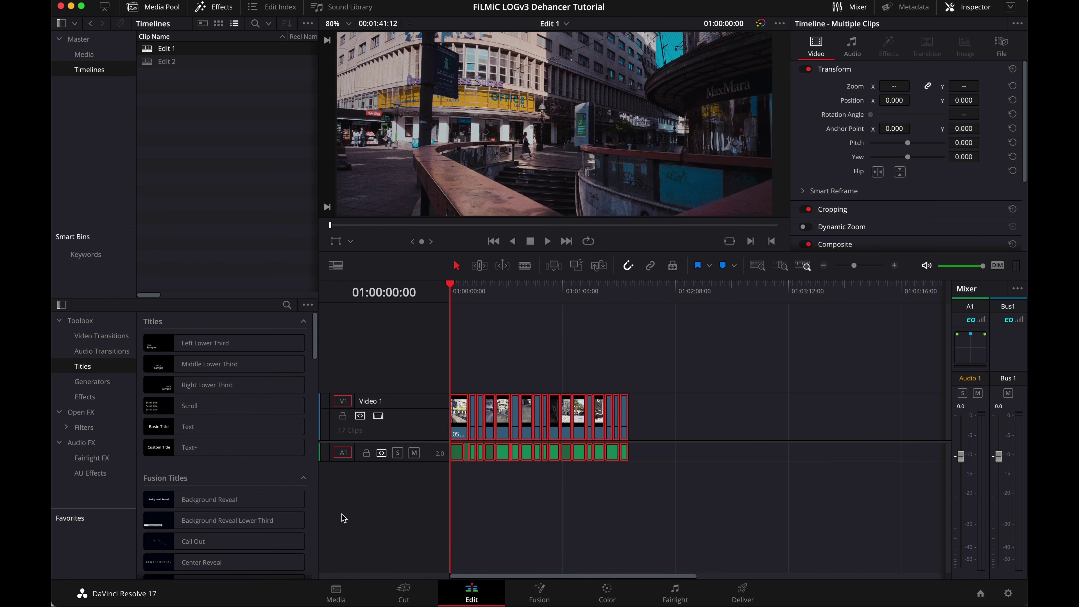
click(168, 62)
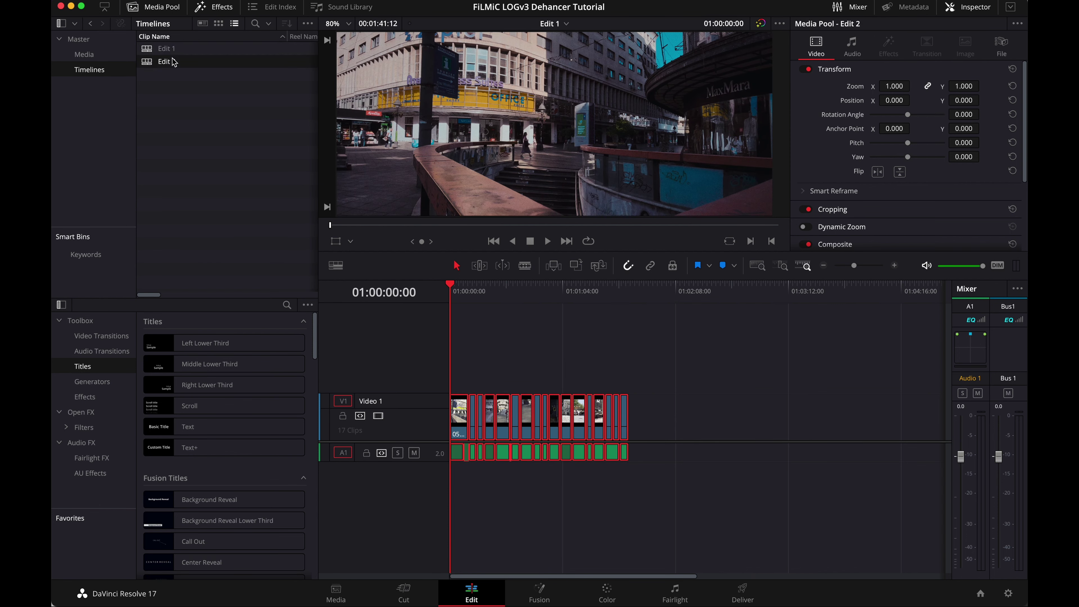
double_click(152, 64)
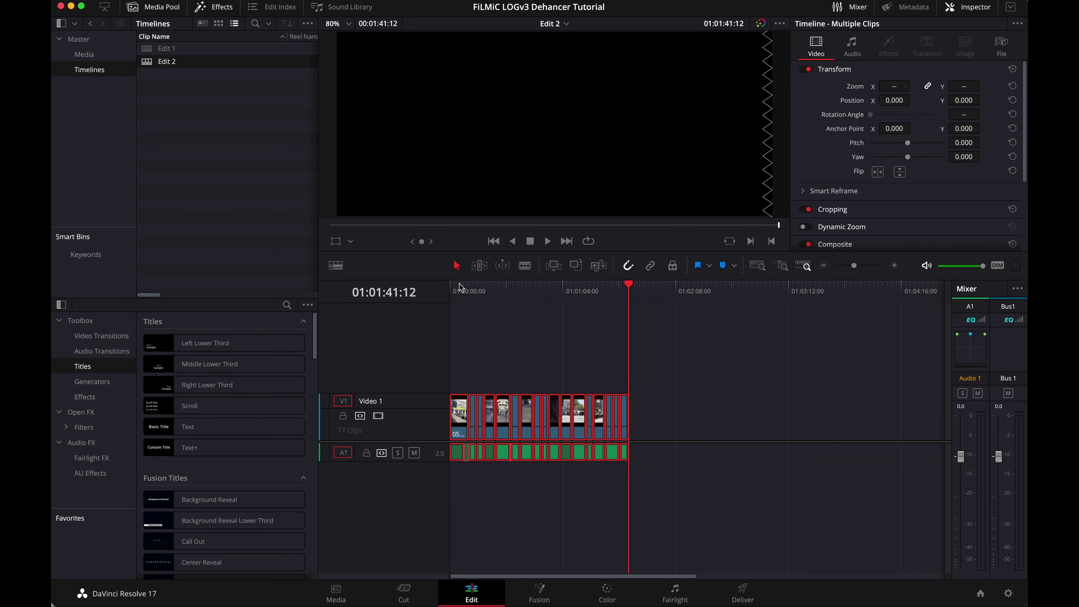
click(469, 290)
drag(470, 291, 464, 291)
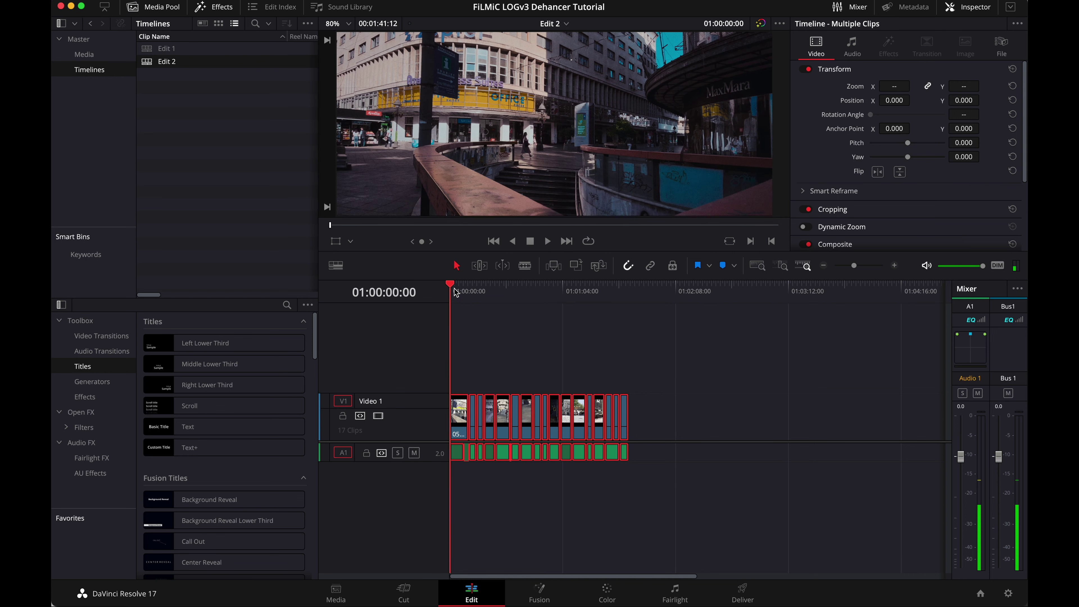
click(1010, 594)
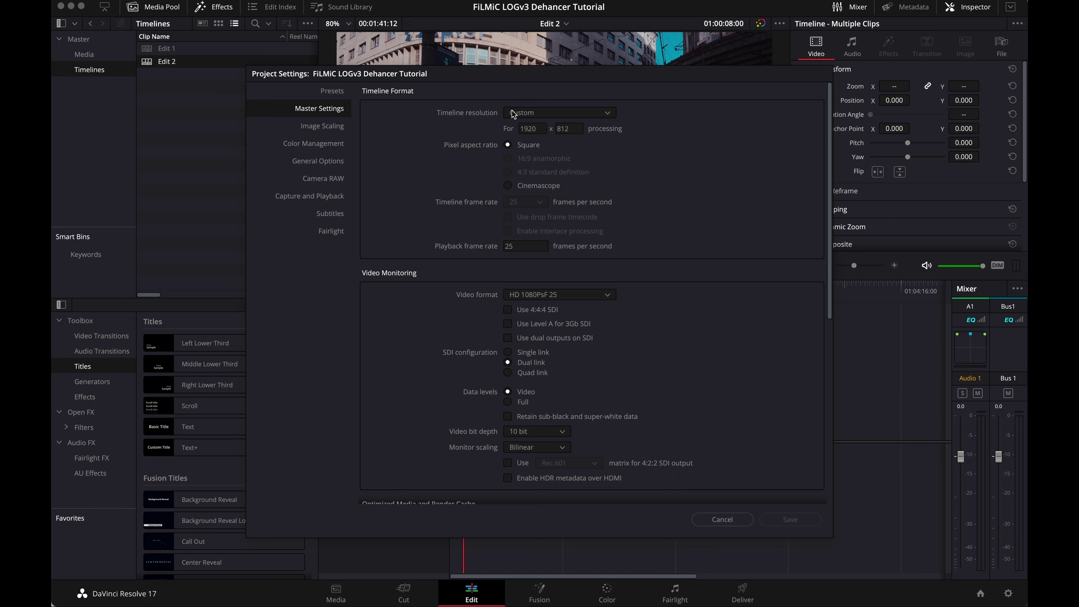
click(722, 519)
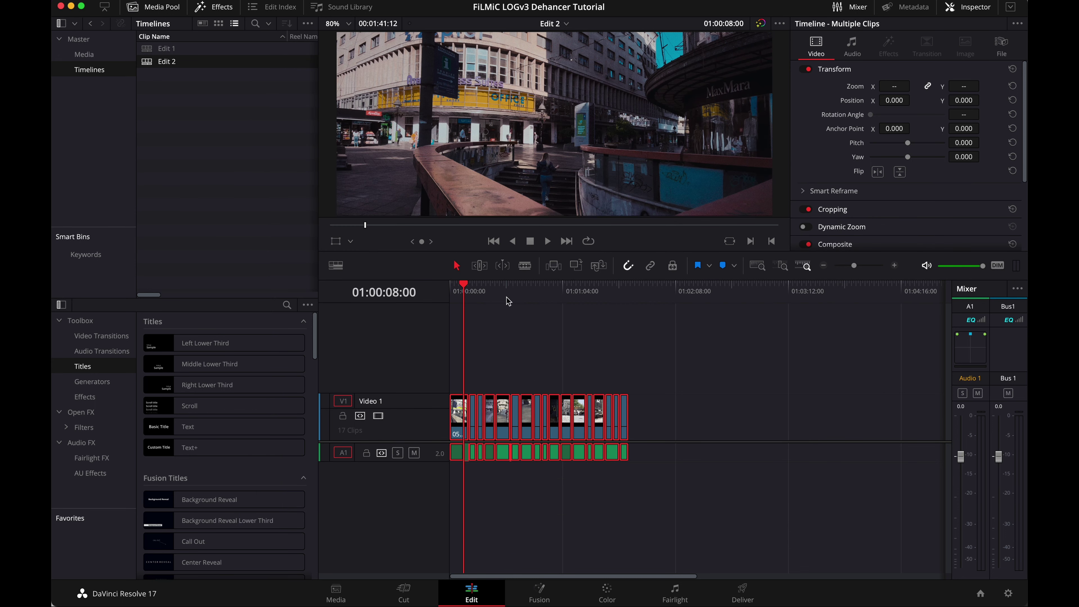
drag(460, 294, 450, 293)
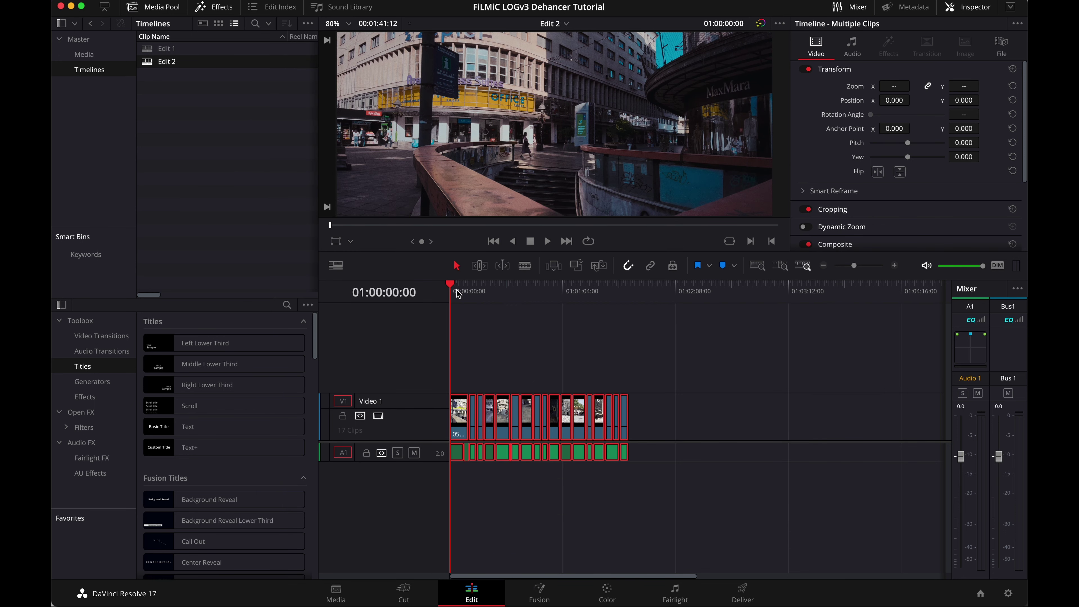
On the Color page, add a new grade version and reset the clip to a single node 01
click(614, 594)
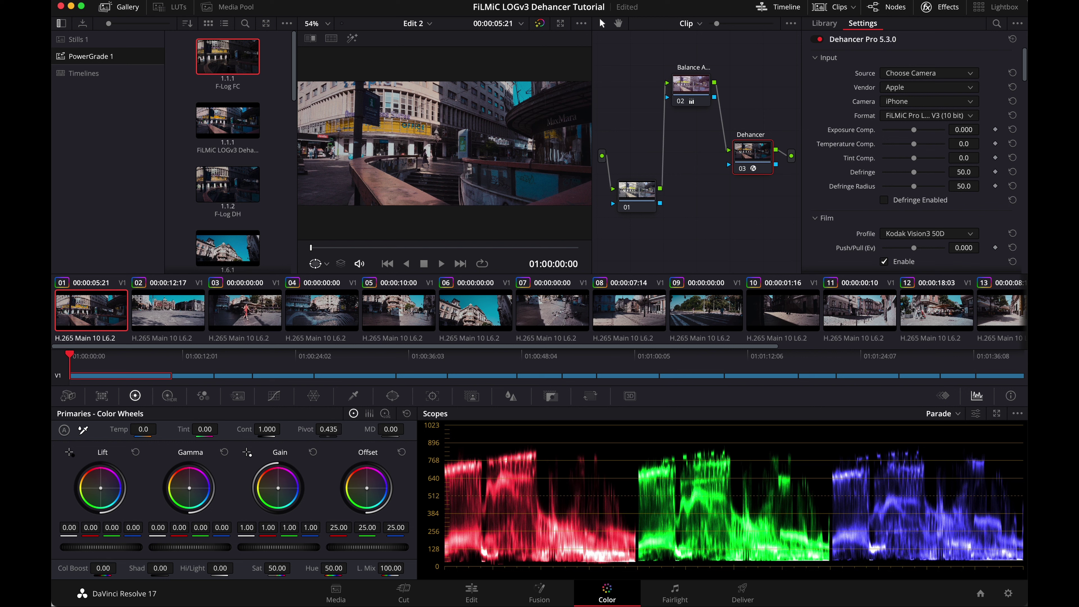
click(427, 2)
mouse_move(456, 44)
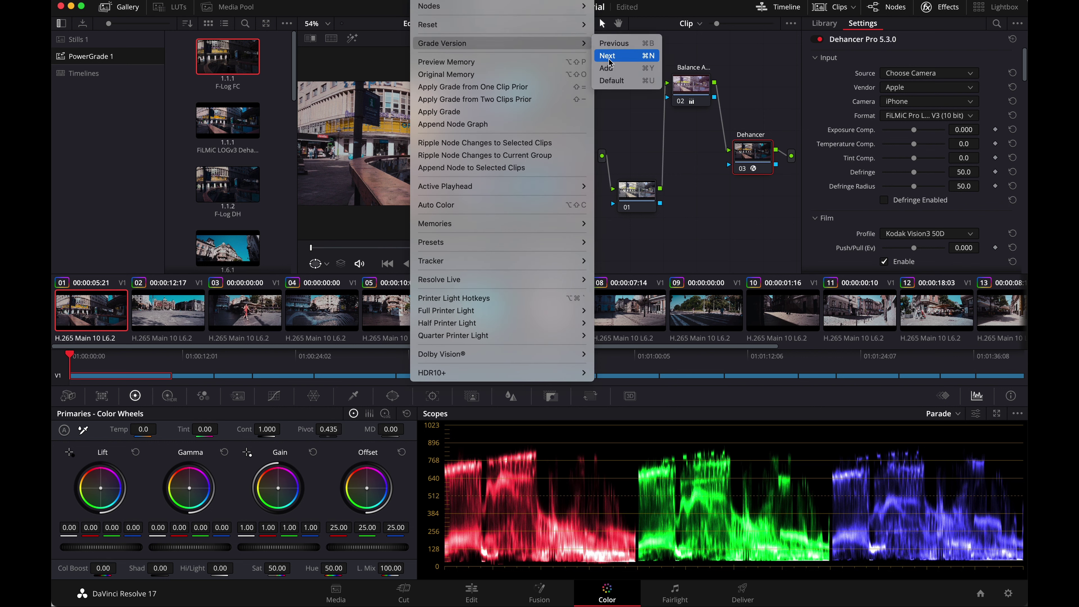
click(609, 68)
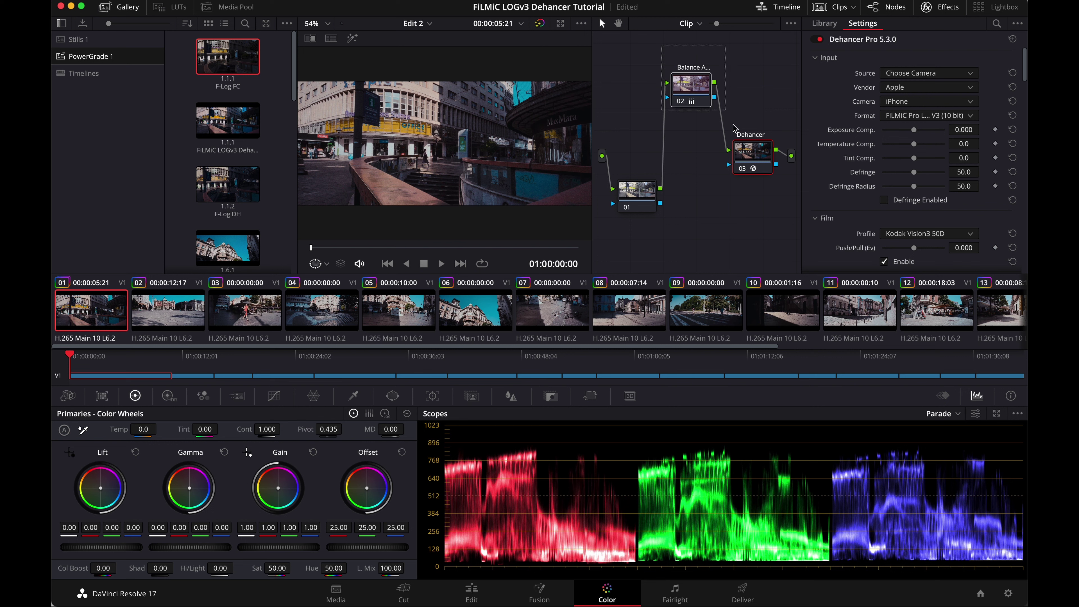
key(super+Home)
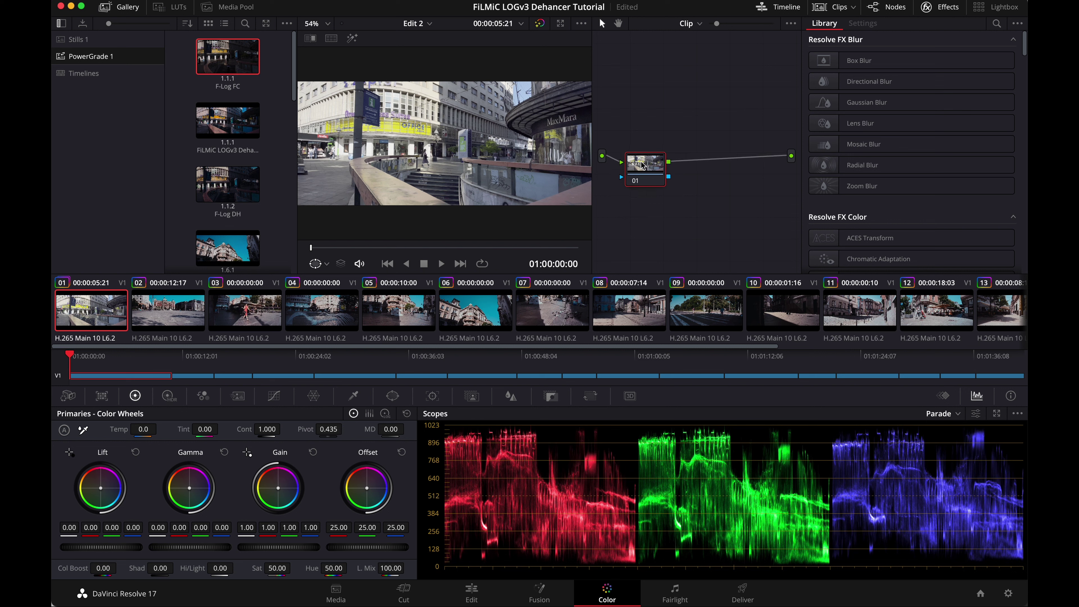
drag(643, 166, 640, 187)
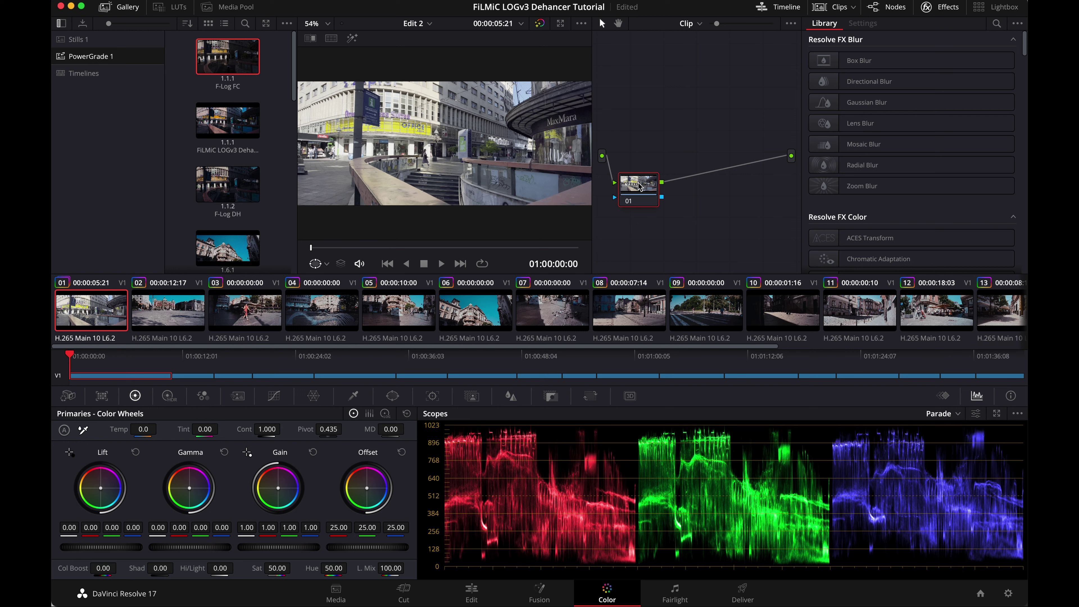
Add serial nodes 02 and 03 after node 01 and arrange them above and to the right
right_click(640, 186)
mouse_move(717, 240)
click(761, 242)
drag(696, 183, 687, 79)
right_click(687, 79)
mouse_move(747, 133)
click(811, 135)
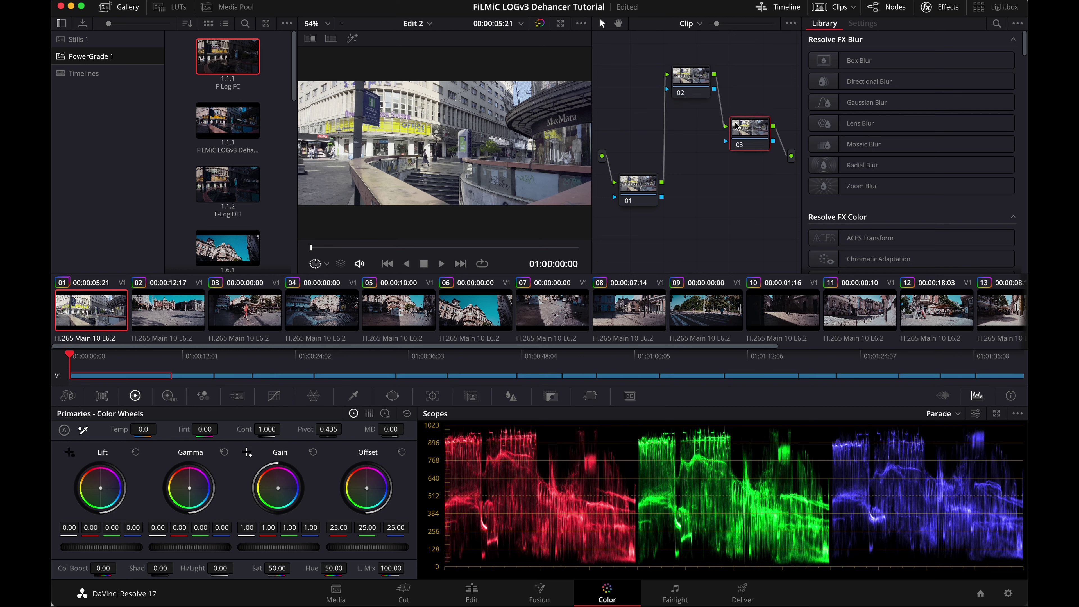
drag(687, 78, 654, 81)
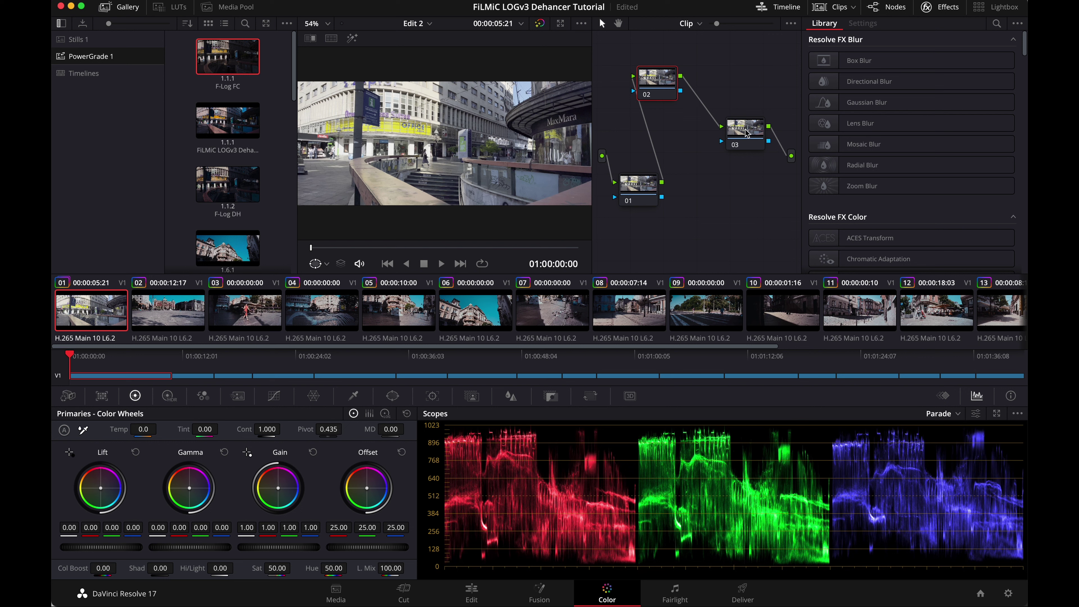
drag(746, 133, 736, 125)
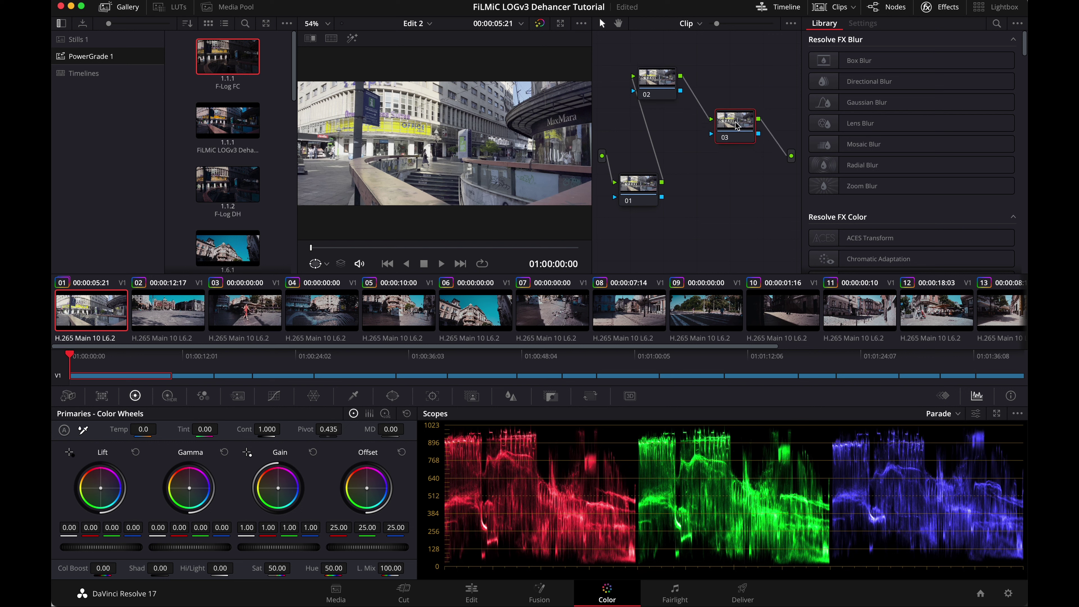
Find Dehancer Pro in the Effects Library and apply it to node 03
click(997, 24)
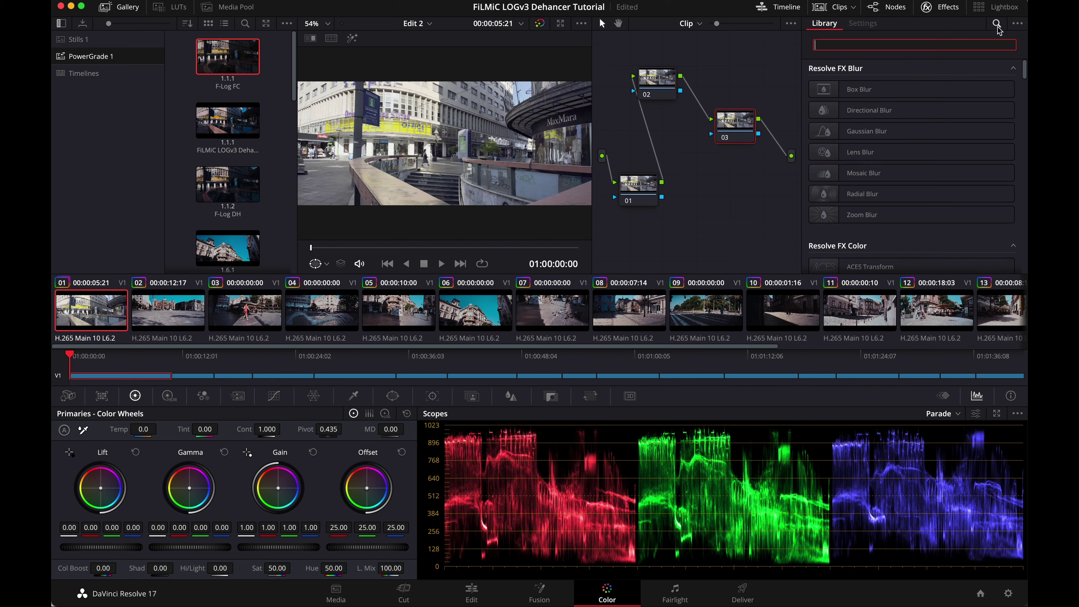
text(de)
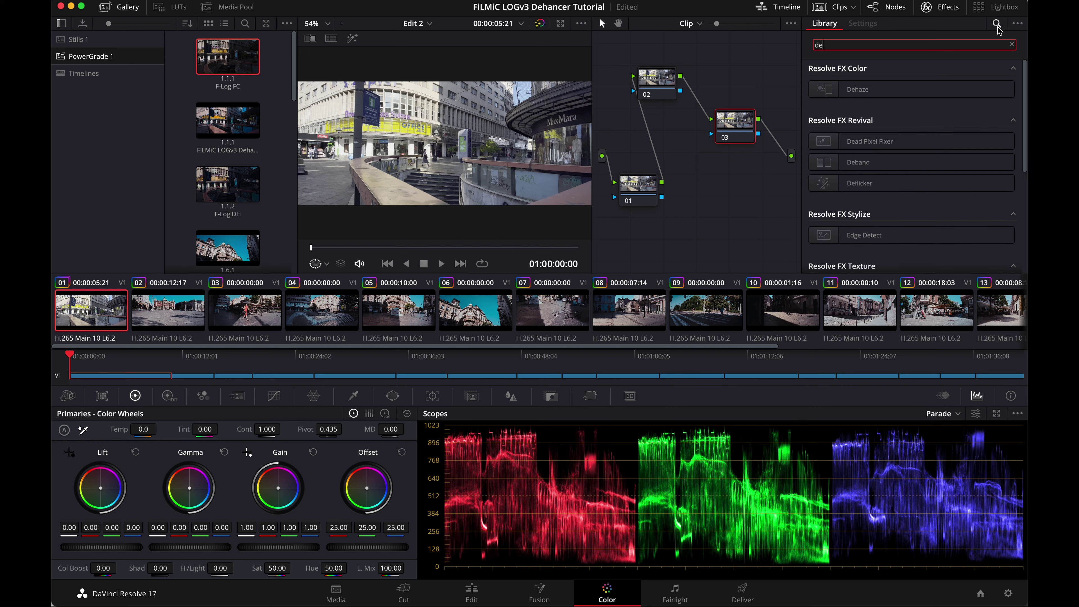
text(h)
click(961, 145)
drag(923, 143, 735, 131)
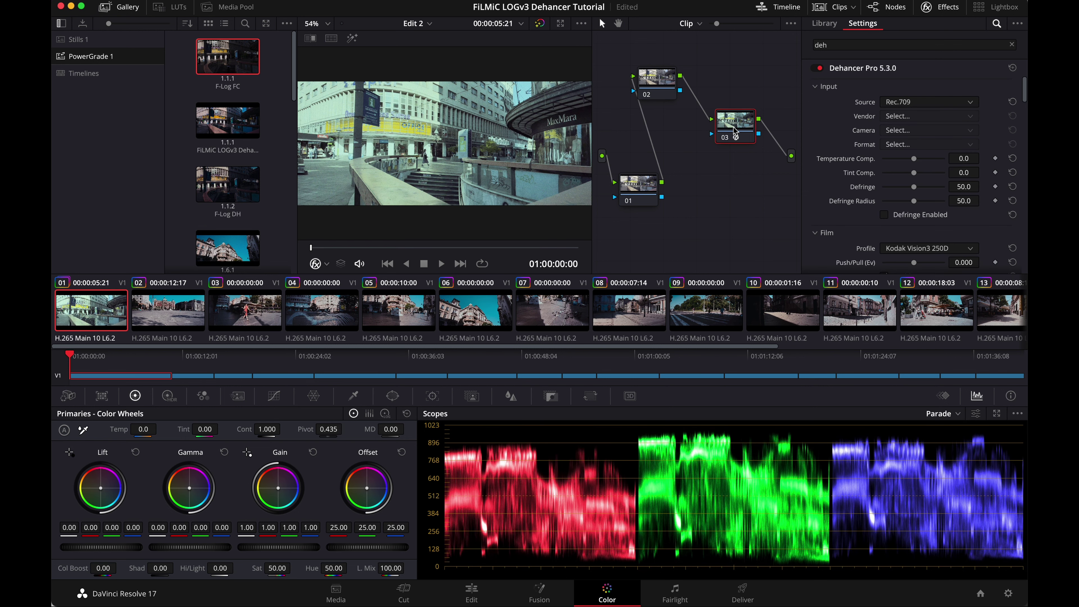
Label node 03 'Dehancer' and move it down slightly
right_click(736, 131)
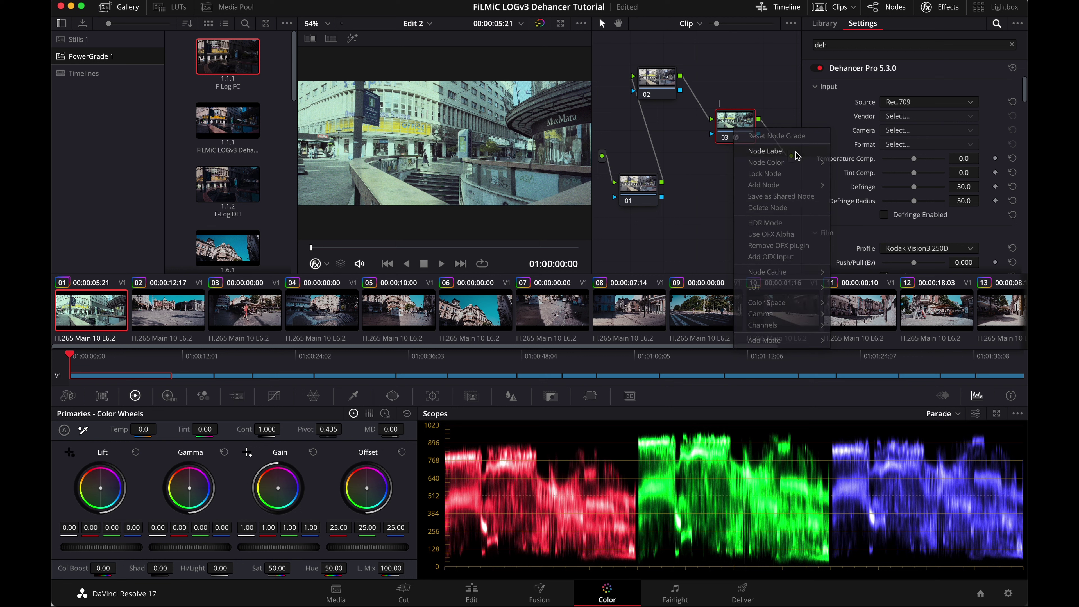
key(Escape)
text(Dehancer)
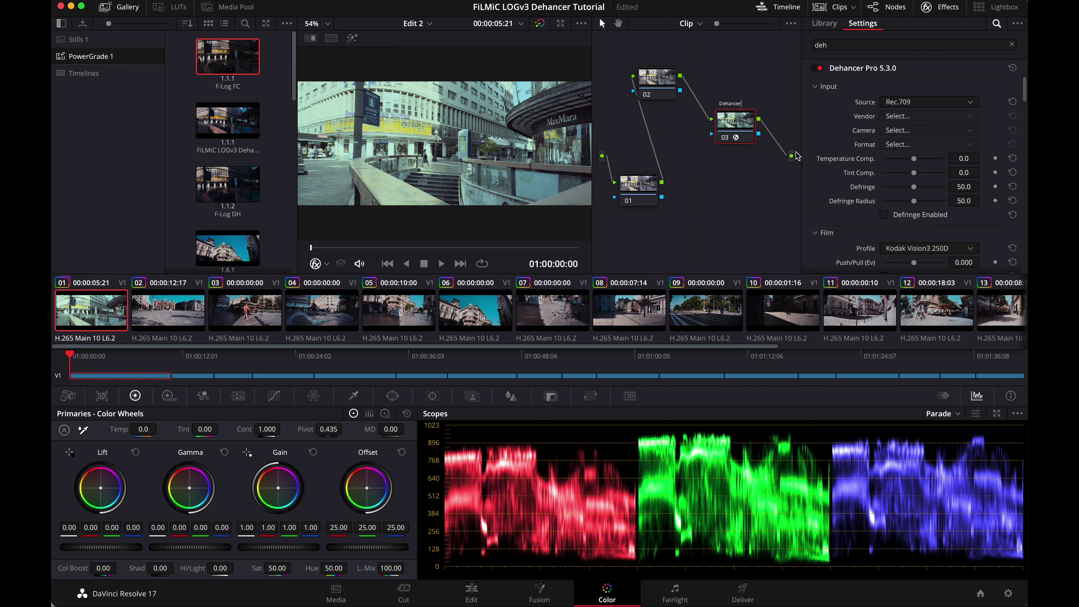
key(Return)
drag(738, 124, 739, 155)
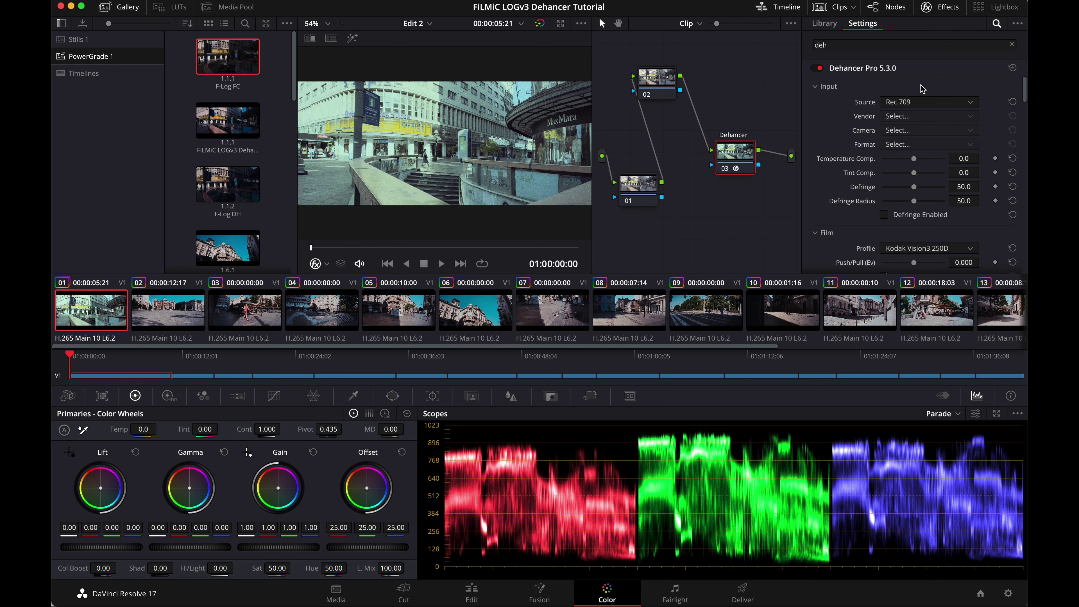
Set Dehancer's input source to Choose Camera: Apple, iPhone, FiLMiC Pro Log V3 (10 bit)
click(944, 104)
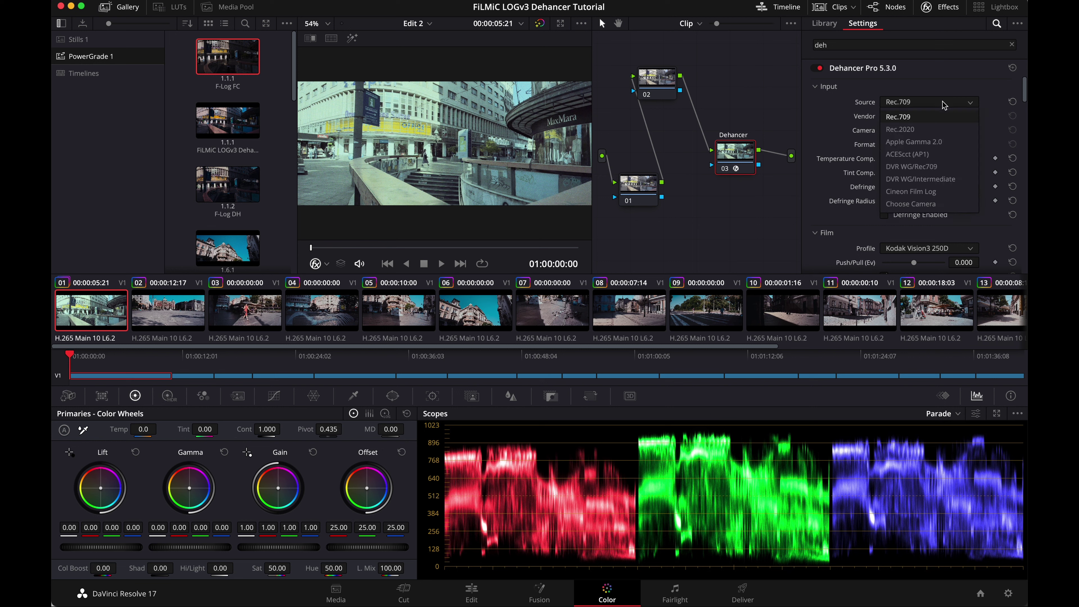
click(932, 207)
click(906, 118)
click(895, 144)
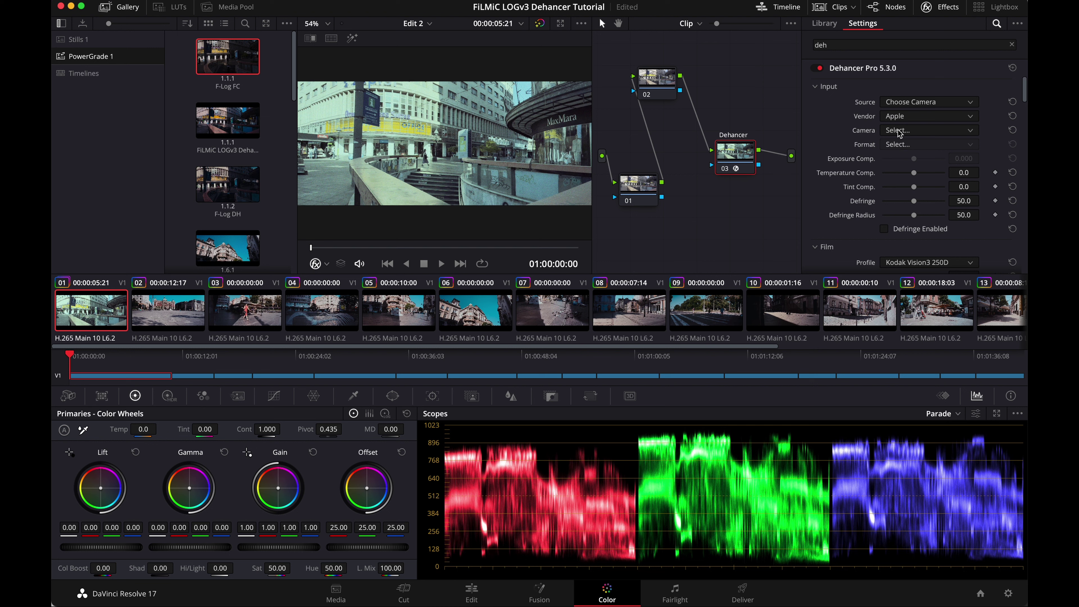
click(900, 132)
click(897, 158)
click(907, 147)
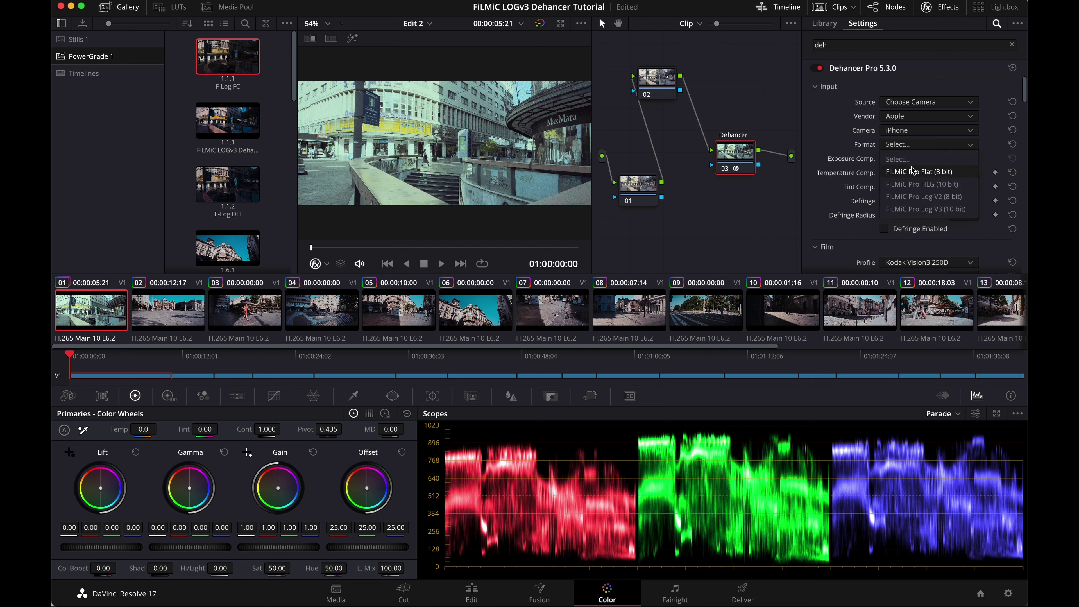
click(924, 209)
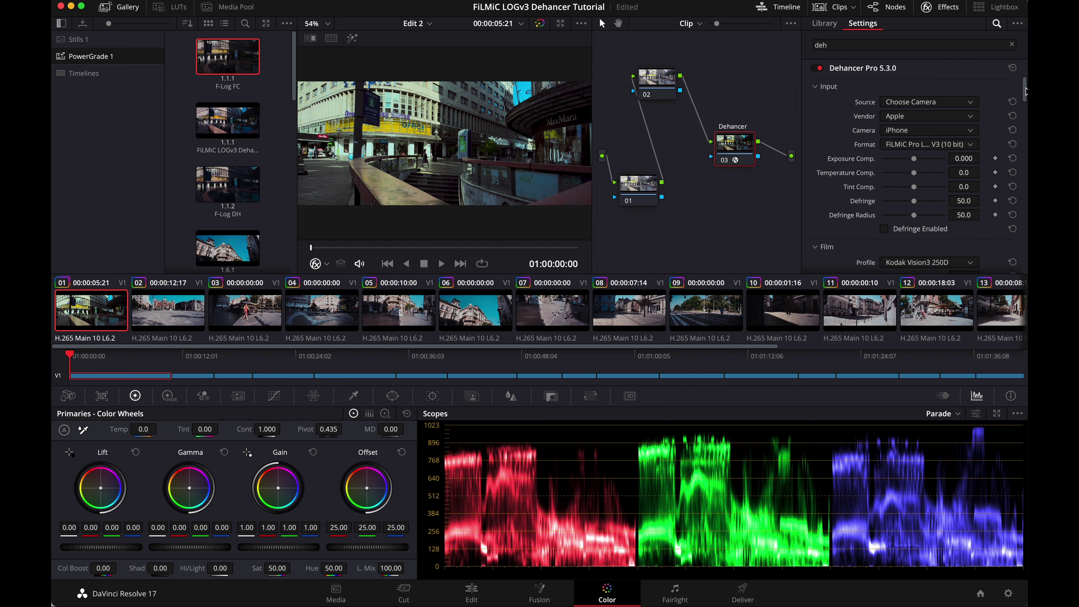
Try raising exposure and temperature compensation, then reset both to zero
drag(1024, 91, 1025, 97)
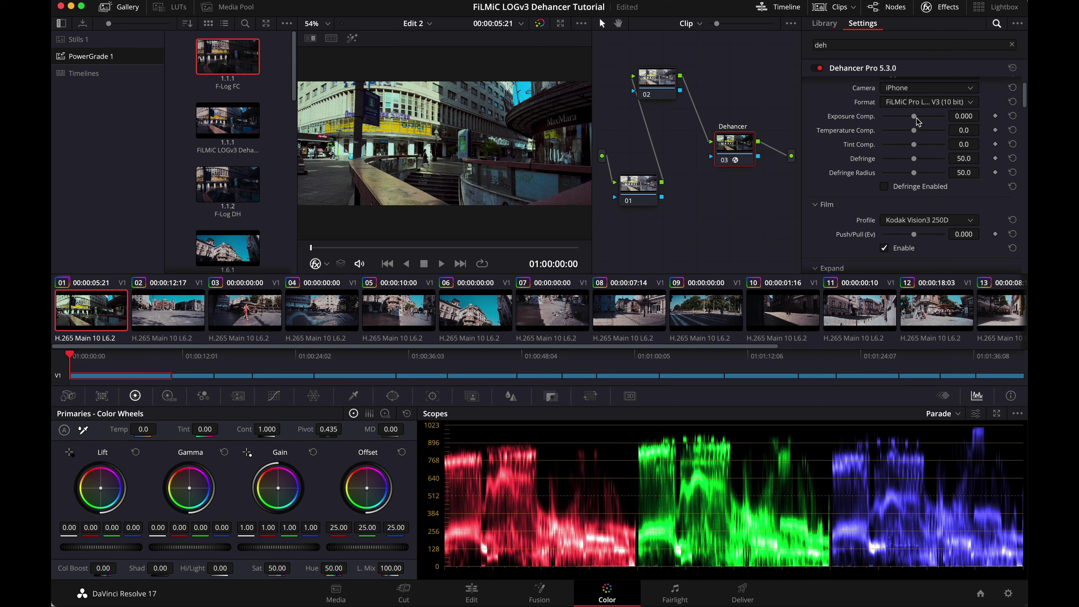
drag(914, 116, 916, 120)
click(1014, 116)
mouse_move(914, 130)
mouse_down()
mouse_move(927, 131)
mouse_move(907, 133)
mouse_move(916, 136)
mouse_up()
click(1013, 130)
Choose Kodak Vision3 50D as the film profile and try nudging Push/Pull
mouse_move(1025, 102)
mouse_down()
mouse_move(1026, 151)
mouse_move(1025, 100)
mouse_move(1026, 111)
mouse_up()
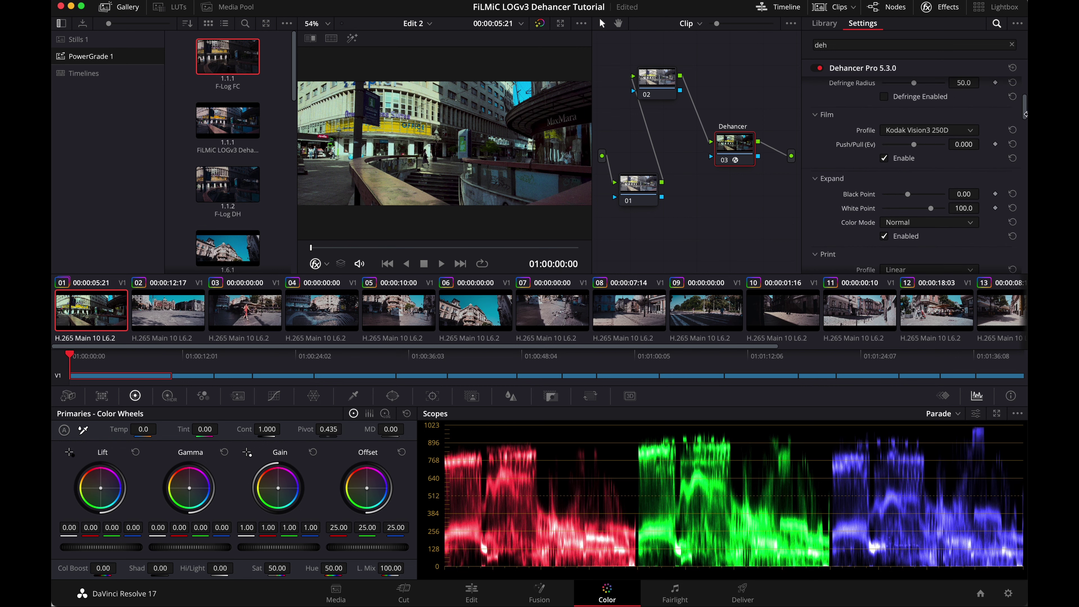
click(931, 129)
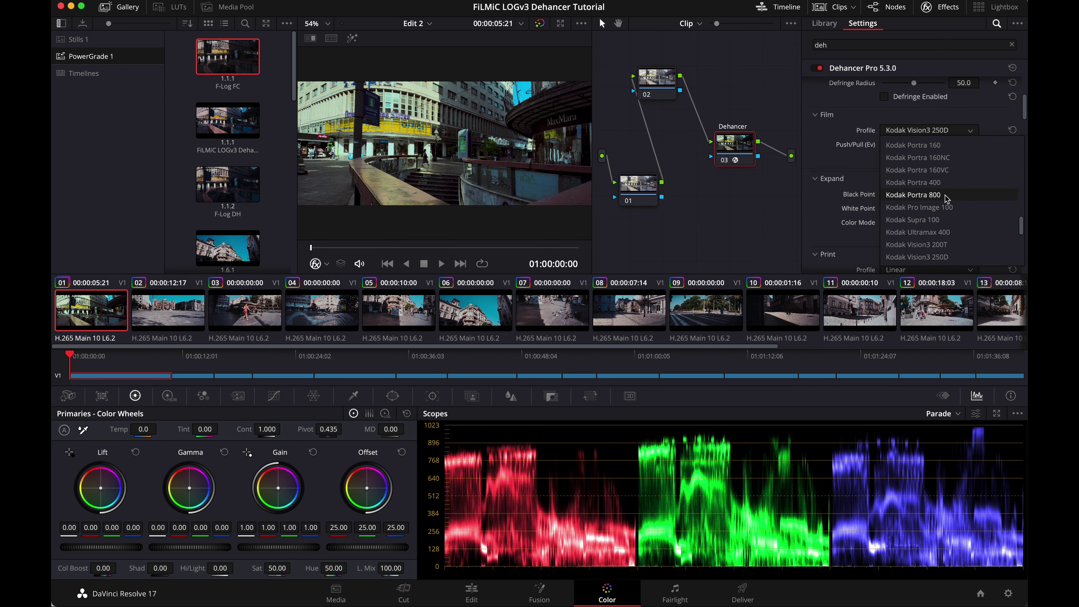
scroll(944, 204, down, 2)
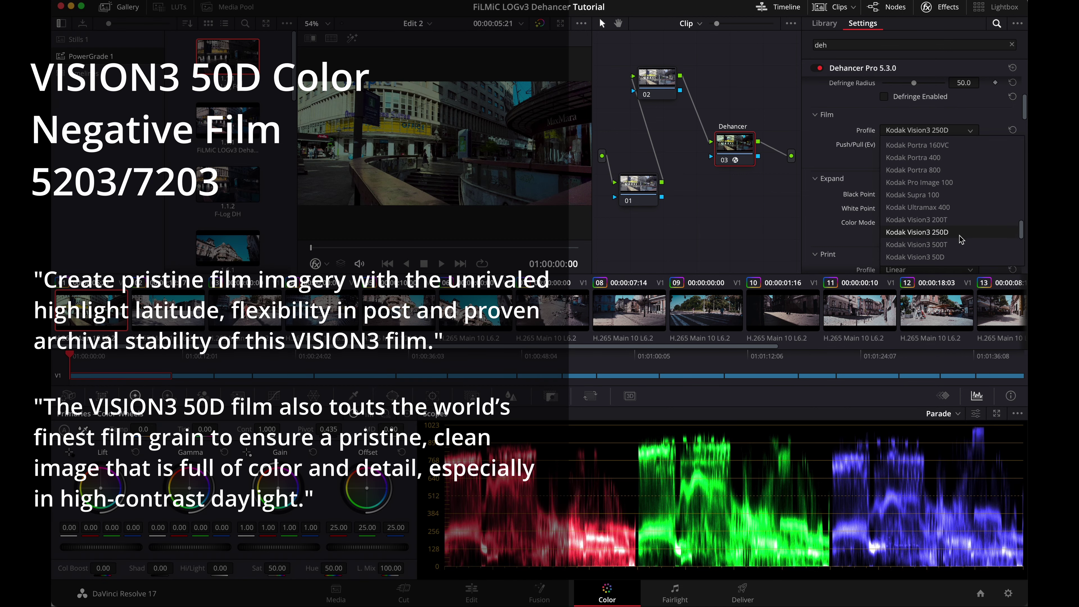
click(960, 258)
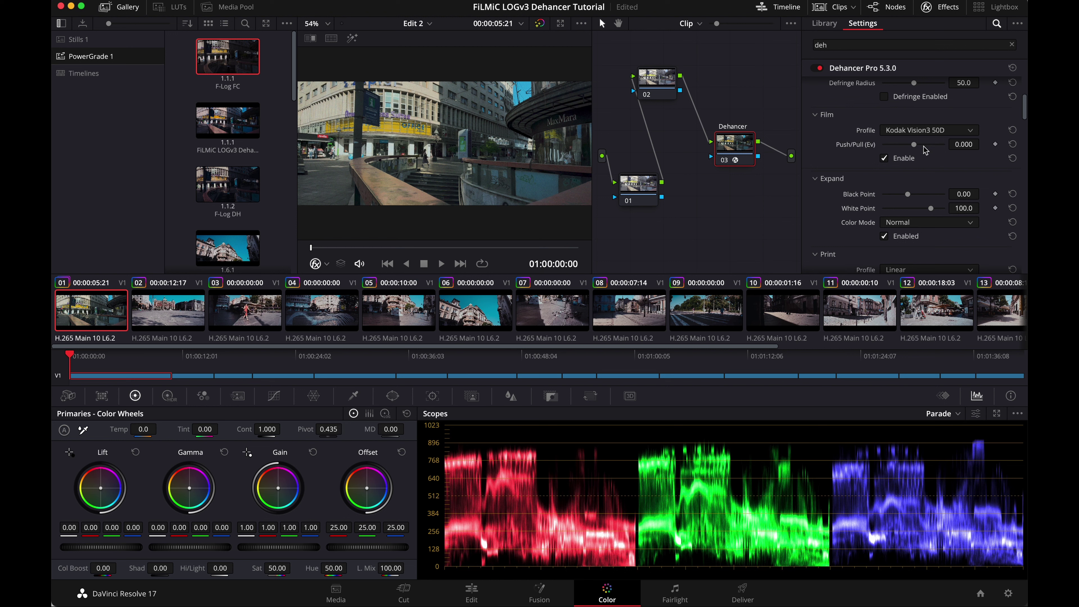
drag(913, 144, 914, 145)
scroll(1025, 123, down, 5)
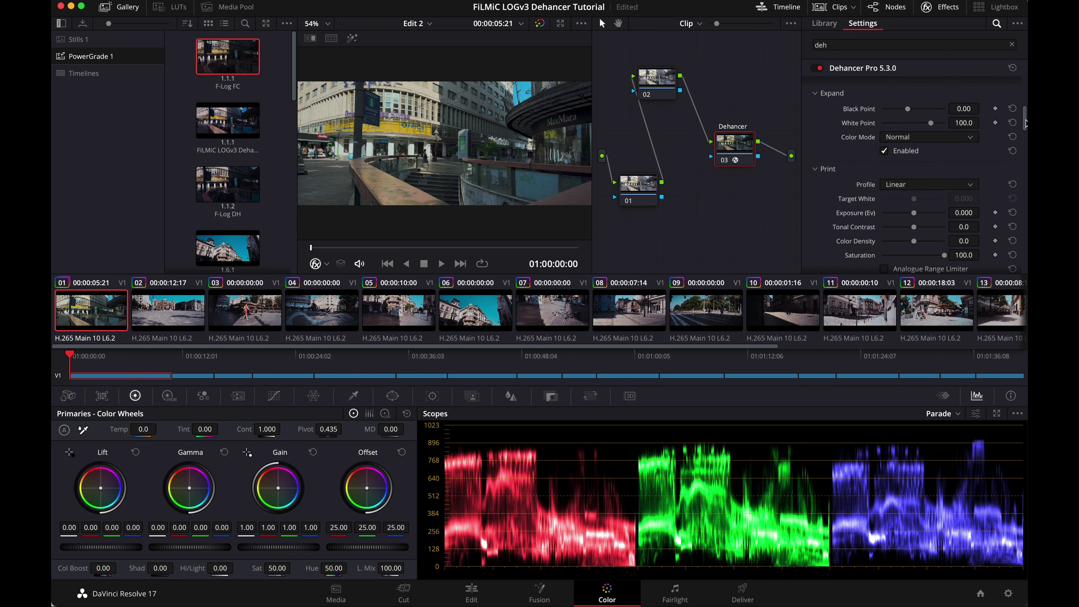
drag(907, 108, 924, 125)
click(1013, 108)
click(1013, 124)
drag(1025, 116, 1027, 112)
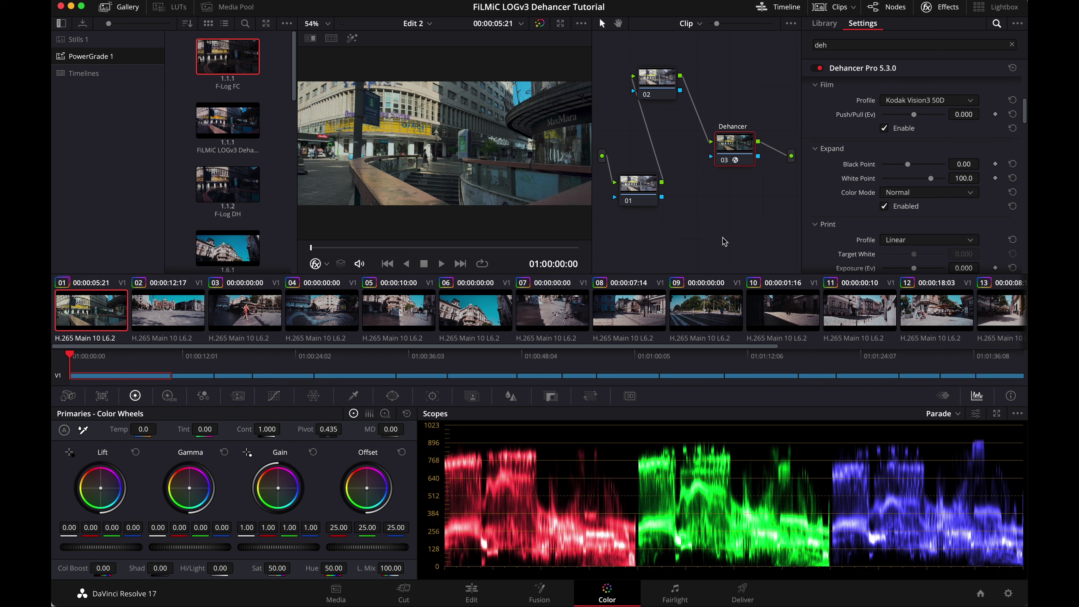
drag(734, 147, 741, 149)
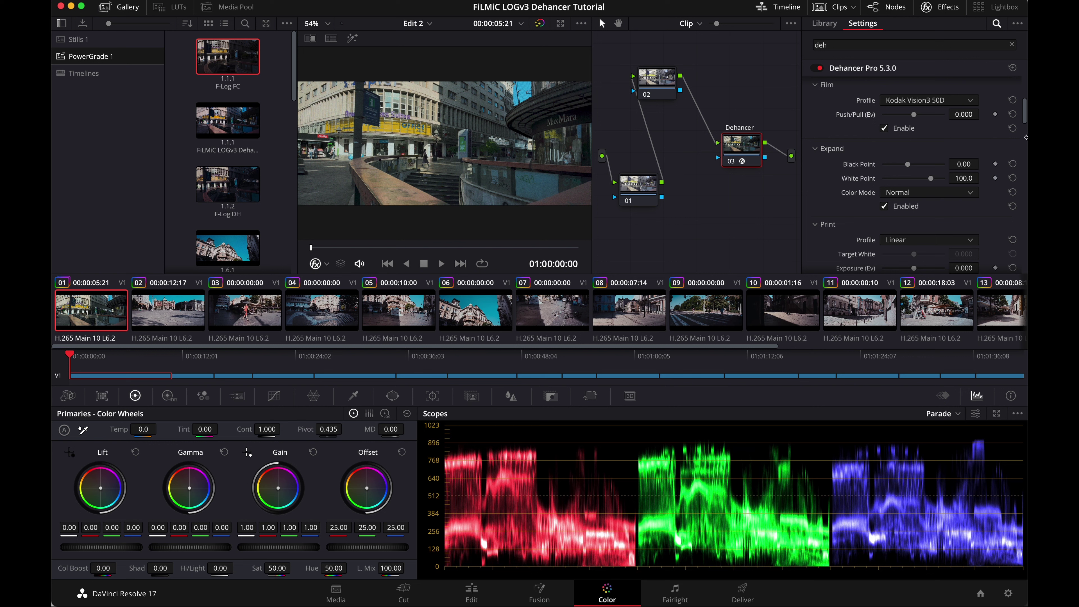
Scroll to the Print section and choose Kodak 2383 Print Film as the print profile
drag(1026, 122, 1025, 136)
click(919, 119)
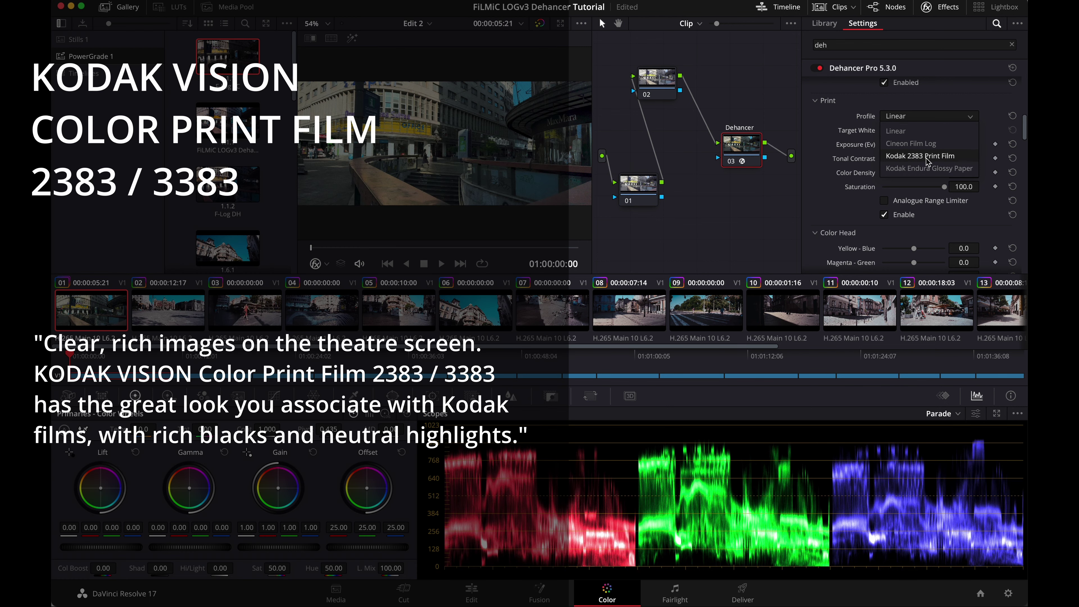
click(928, 156)
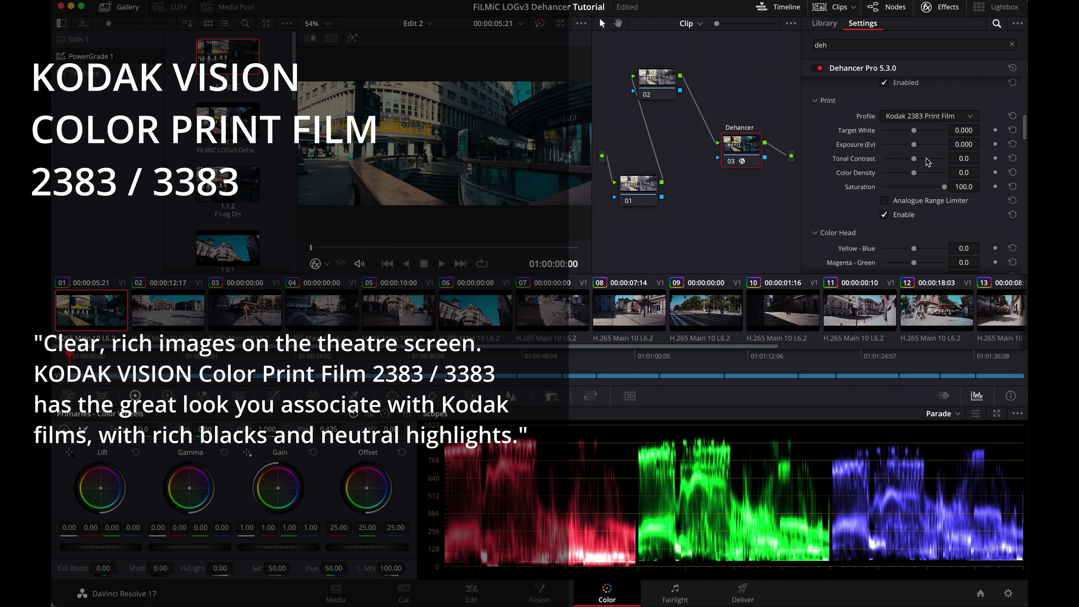
drag(1026, 130, 1025, 128)
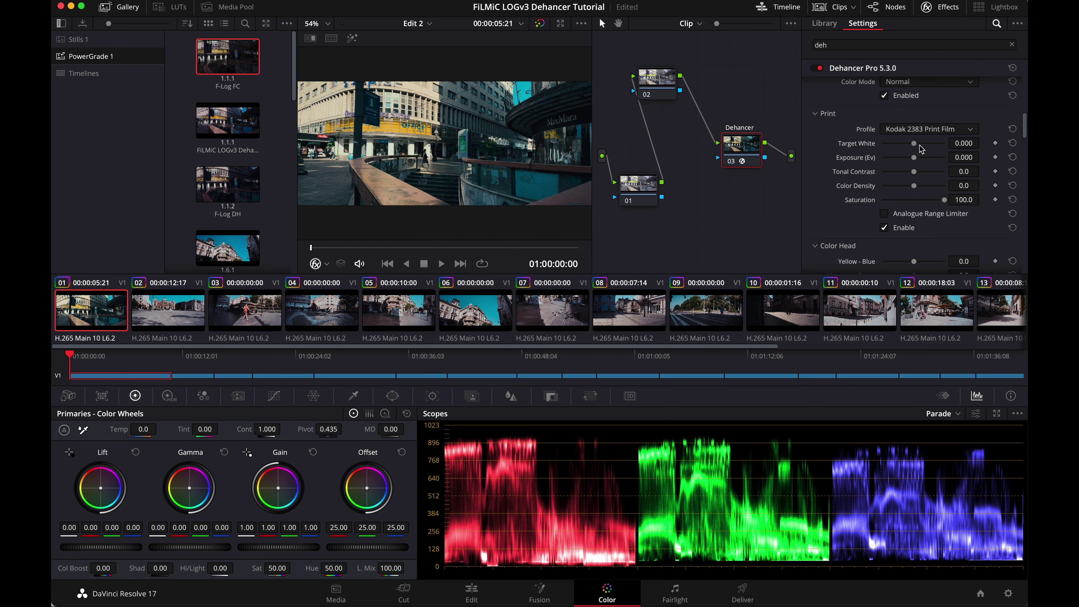
Scroll the Dehancer Pro settings down through the Film Grain and Halation sections
scroll(920, 148, down, 3)
drag(1025, 136, 1025, 153)
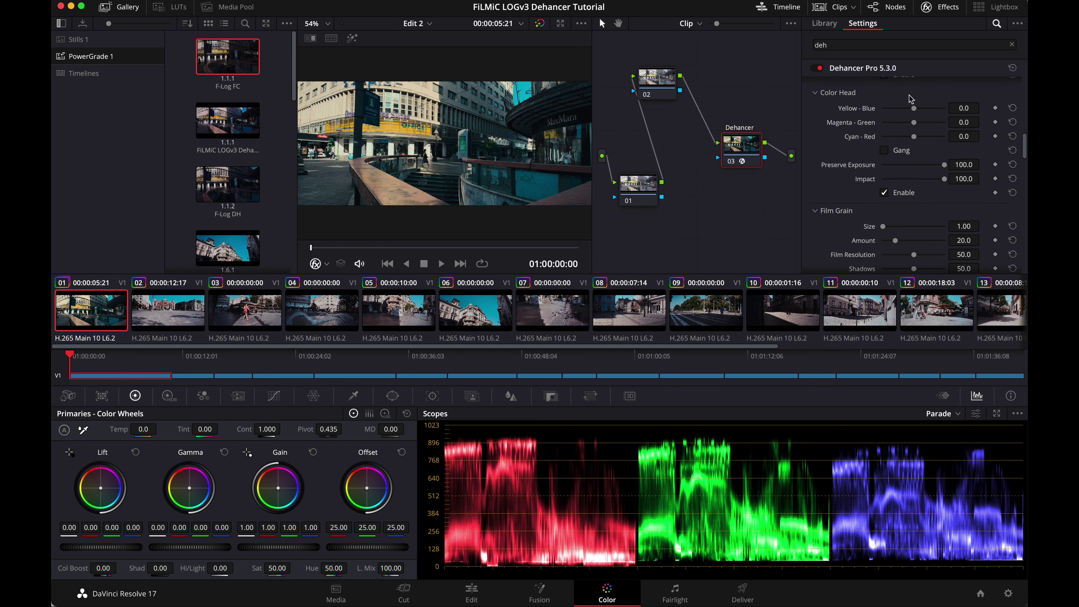
drag(1025, 150, 1025, 154)
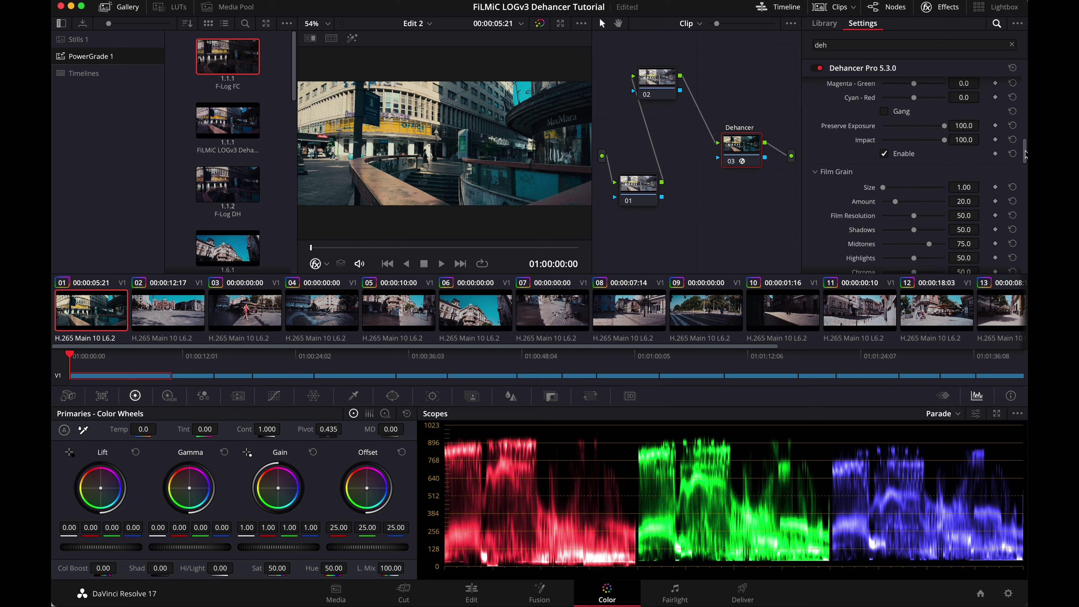
drag(1025, 155, 1025, 163)
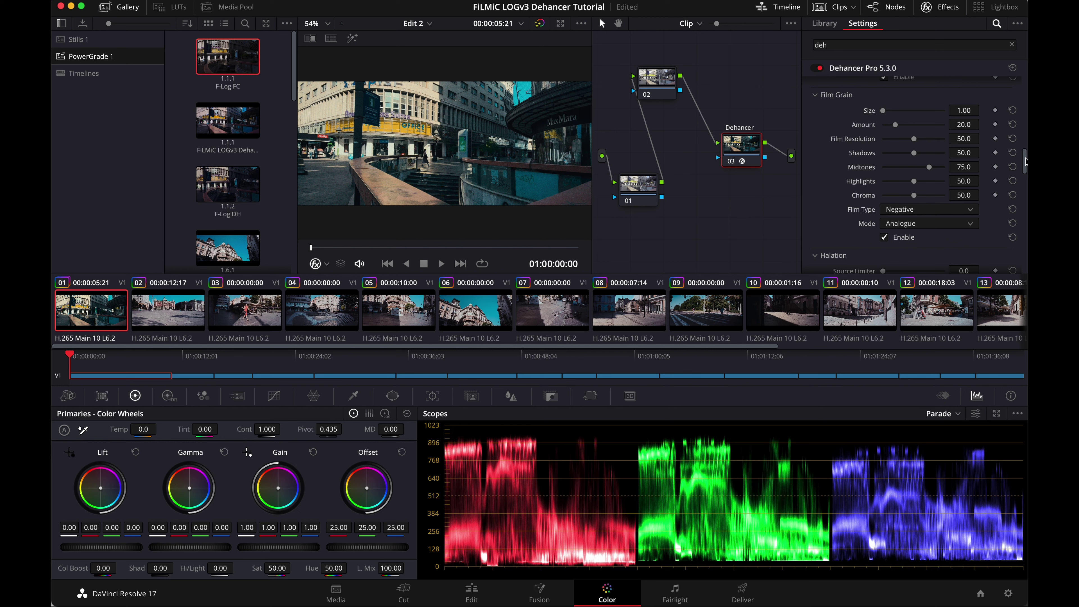
drag(1025, 162, 1026, 182)
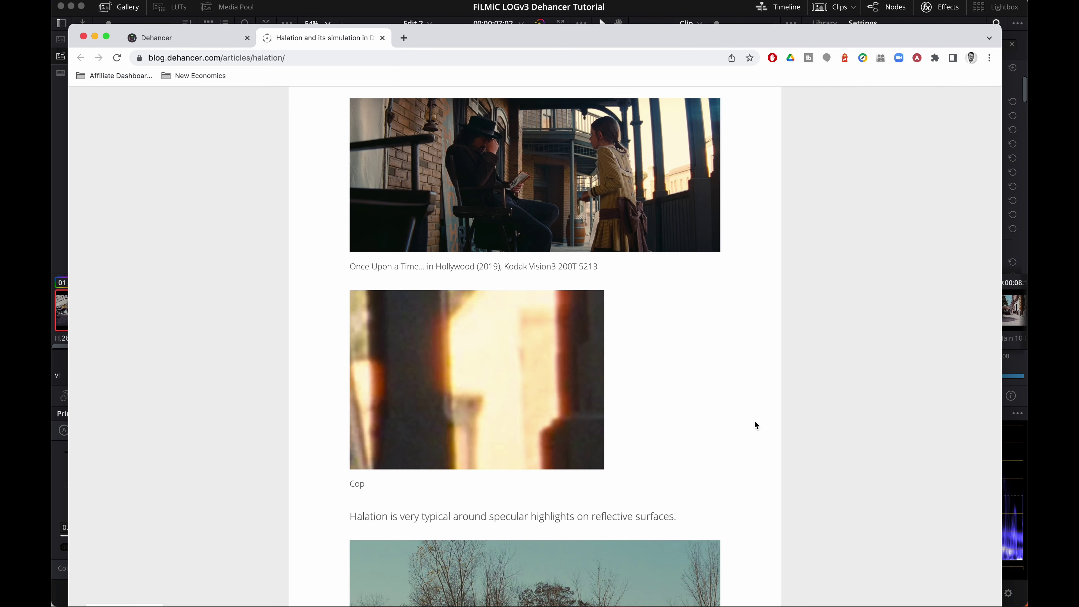
Scroll down the halation article through its film example images
scroll(754, 423, down, 9)
scroll(755, 421, down, 2)
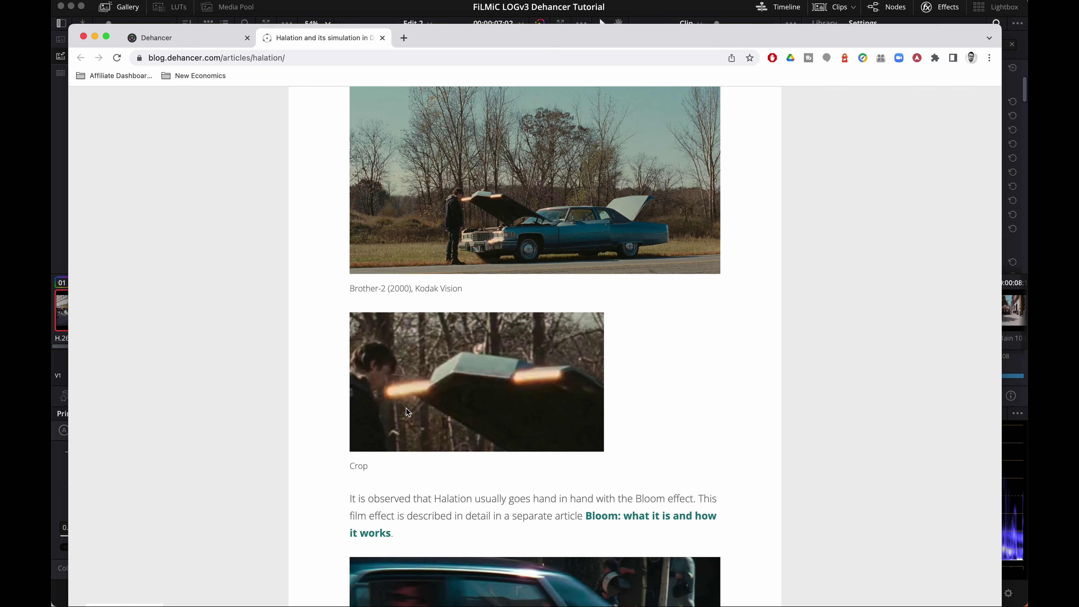
scroll(668, 410, down, 8)
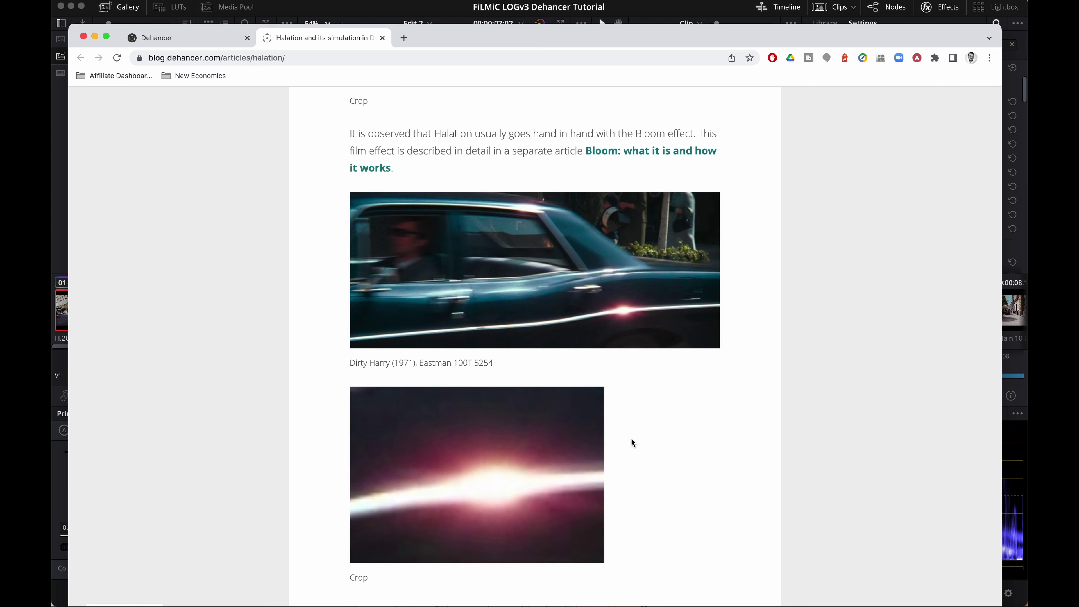
scroll(640, 447, down, 10)
scroll(641, 448, down, 7)
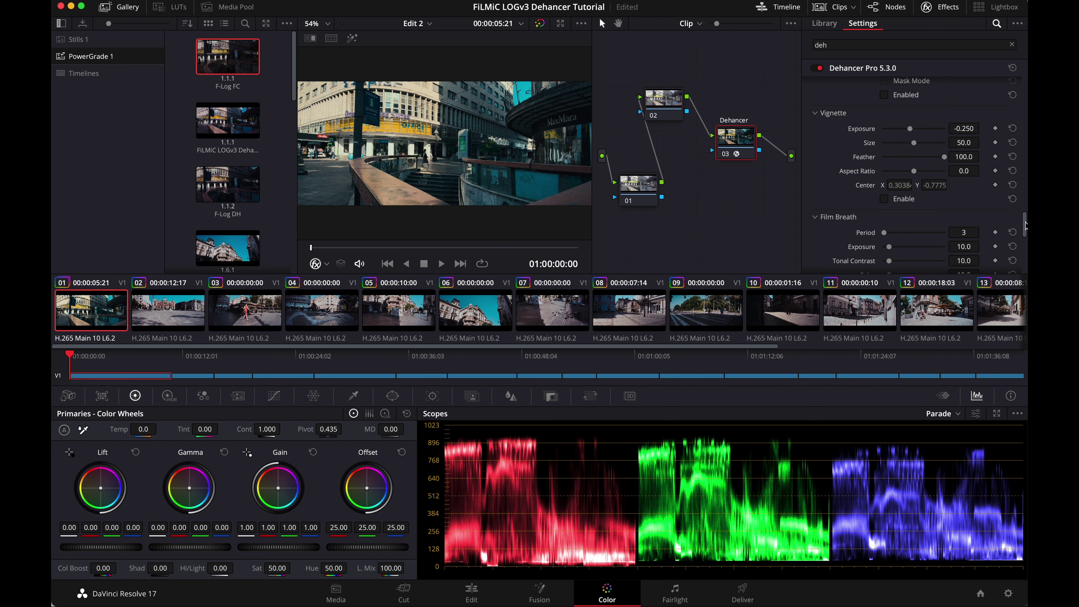
drag(1025, 229, 1026, 245)
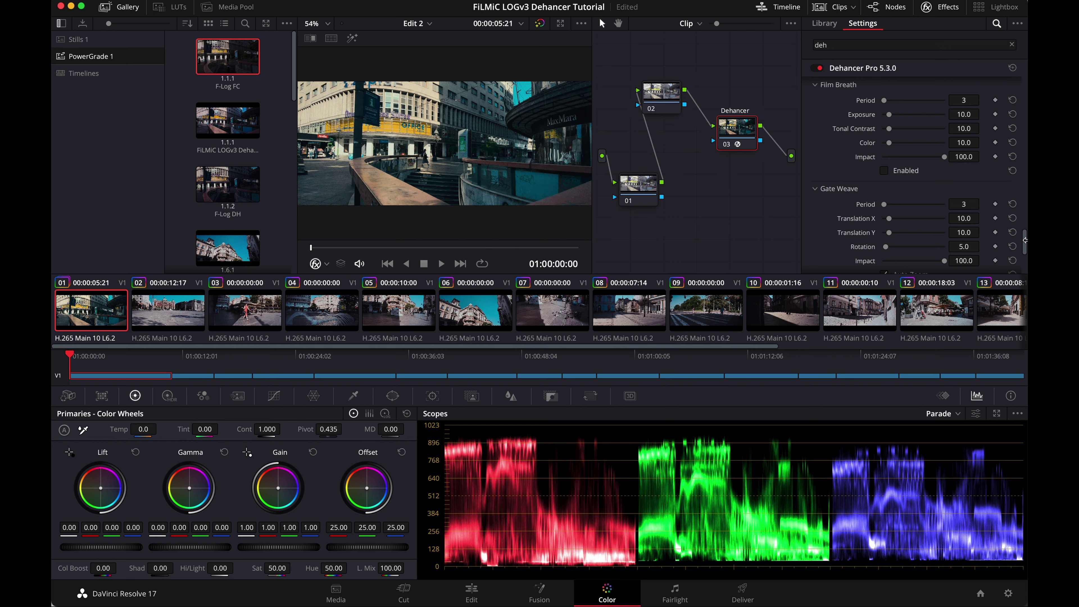
scroll(1025, 240, up, 3)
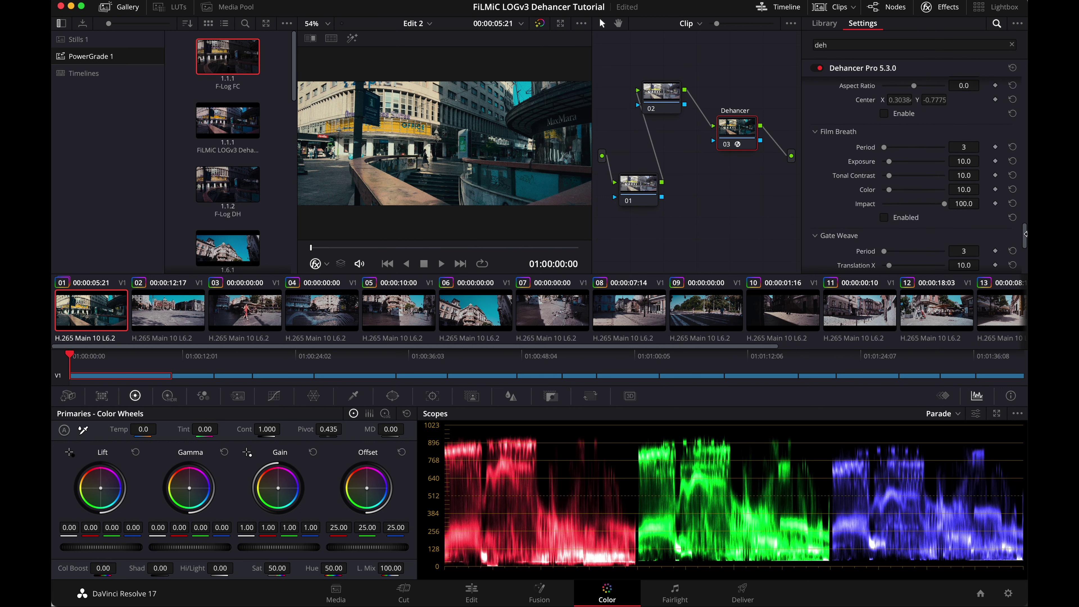
scroll(1025, 233, up, 2)
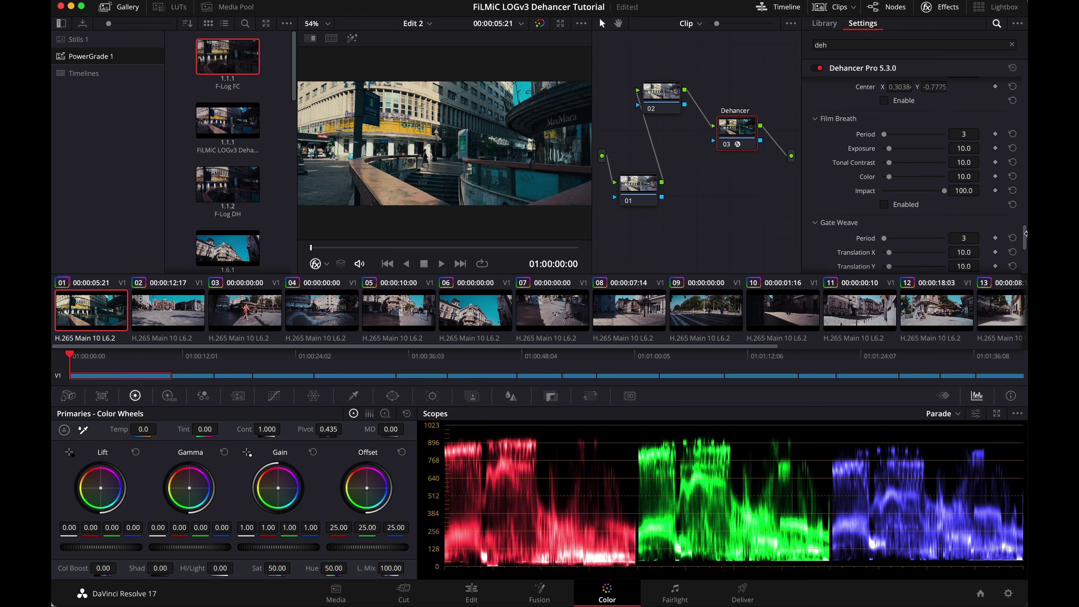
drag(1025, 226, 1025, 87)
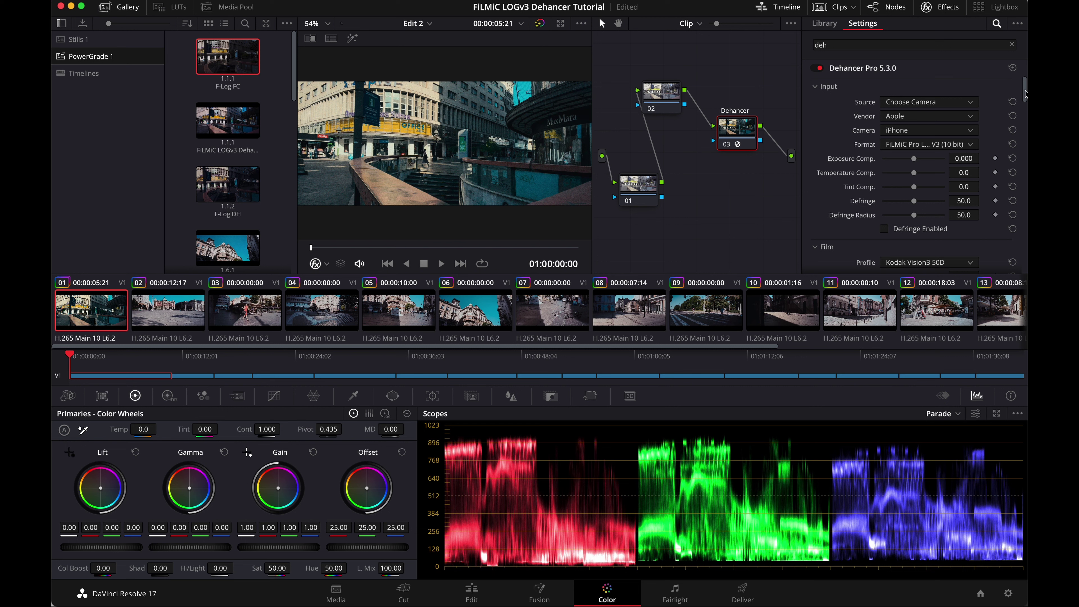
drag(1026, 94, 1025, 98)
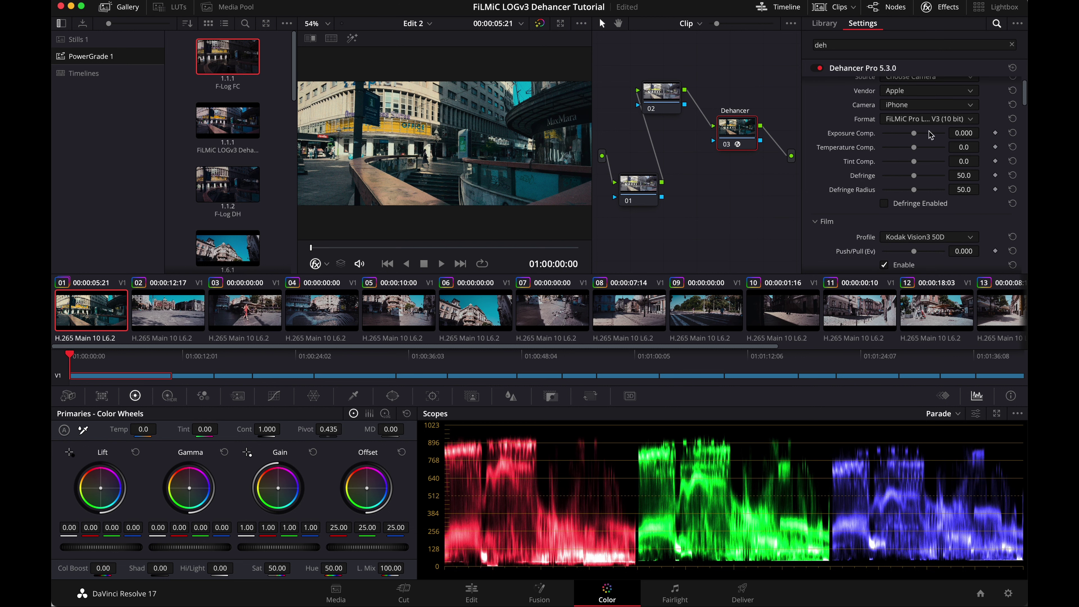
drag(1025, 99, 1026, 119)
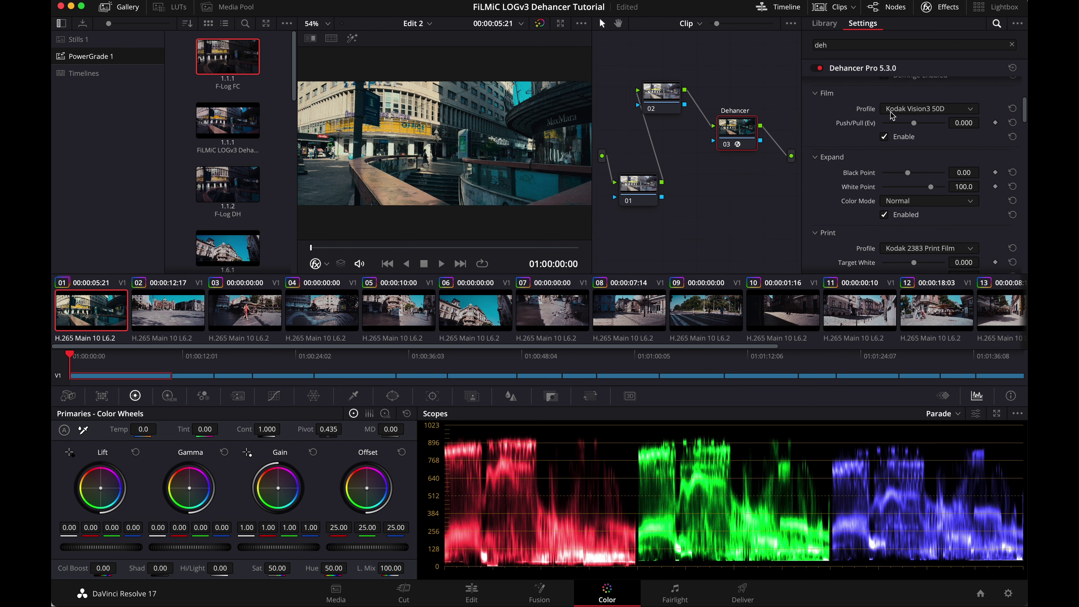
drag(1025, 109, 1025, 128)
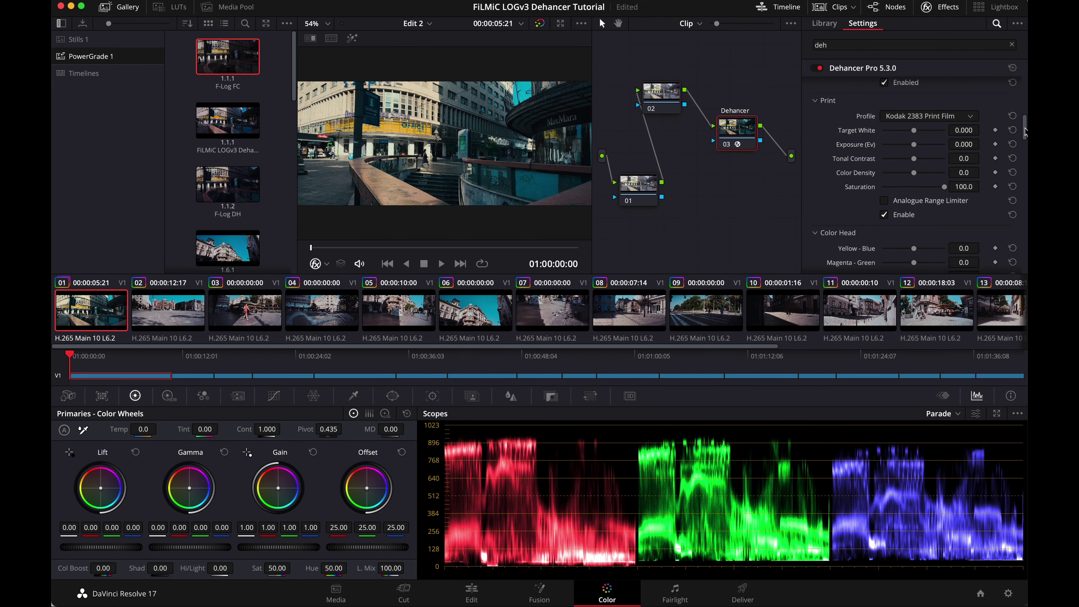
scroll(1026, 132, down, 10)
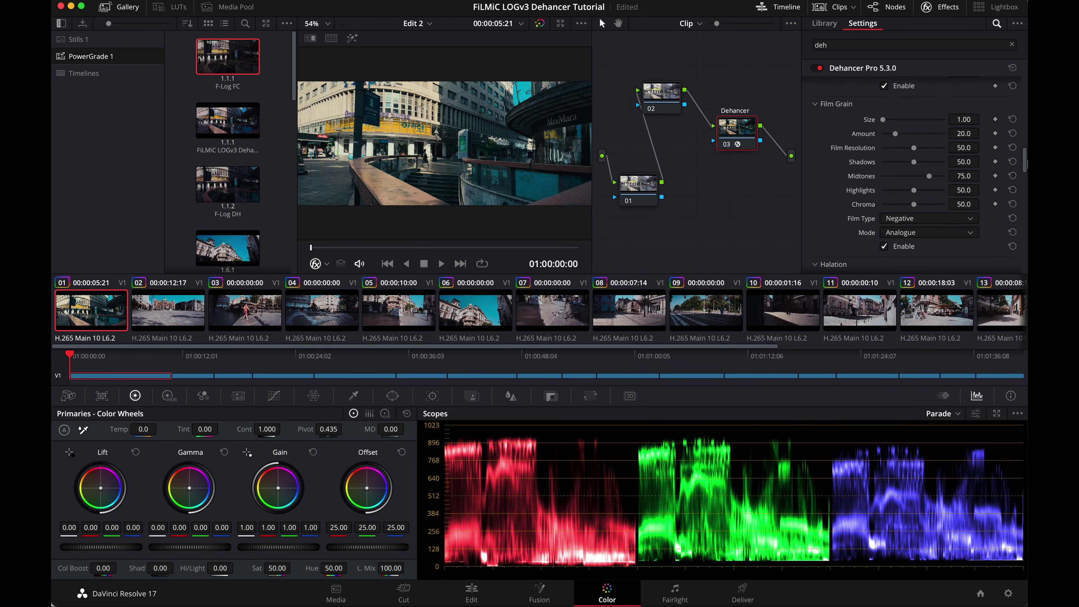
scroll(924, 174, down, 1)
scroll(919, 174, up, 10)
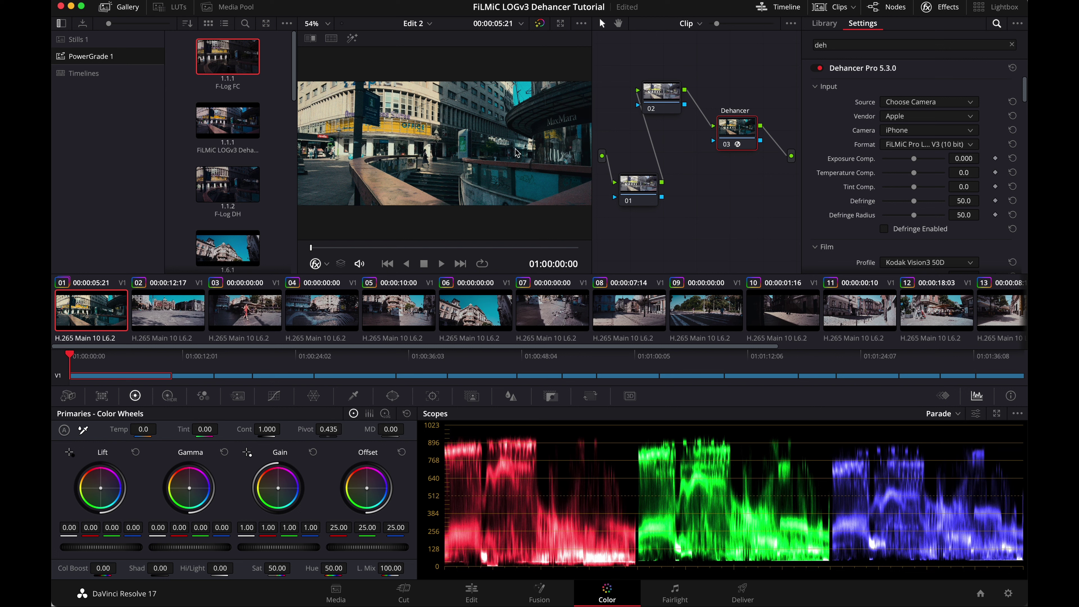
Nudge node 02 and the Dehancer node slightly to space out the node graph
click(665, 98)
drag(665, 98, 672, 93)
click(735, 129)
drag(735, 128, 743, 128)
click(671, 87)
drag(662, 89, 659, 89)
Label node 02 'Balance Adjustment'
right_click(670, 95)
click(684, 110)
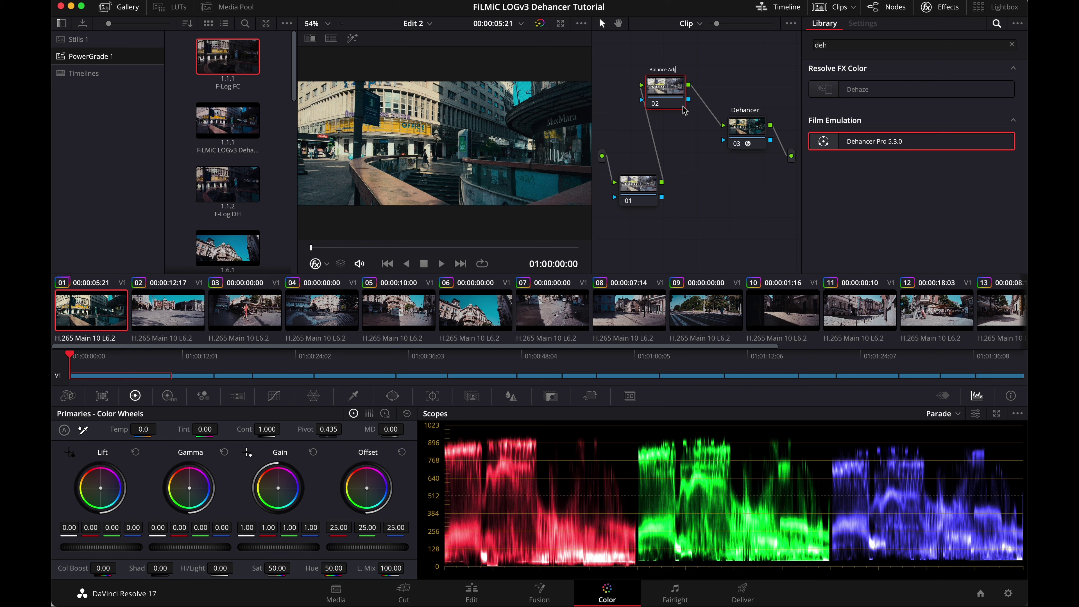
text(ment)
key(Return)
Move nodes 01 and 02 lower in the node graph
drag(666, 90, 665, 83)
drag(641, 185, 642, 202)
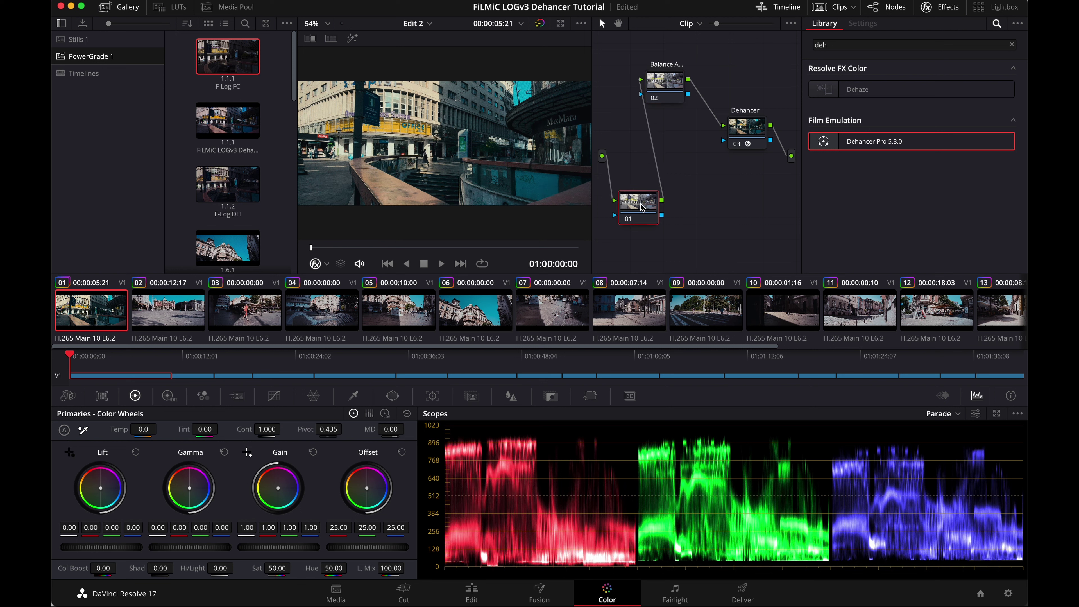
drag(669, 81, 665, 103)
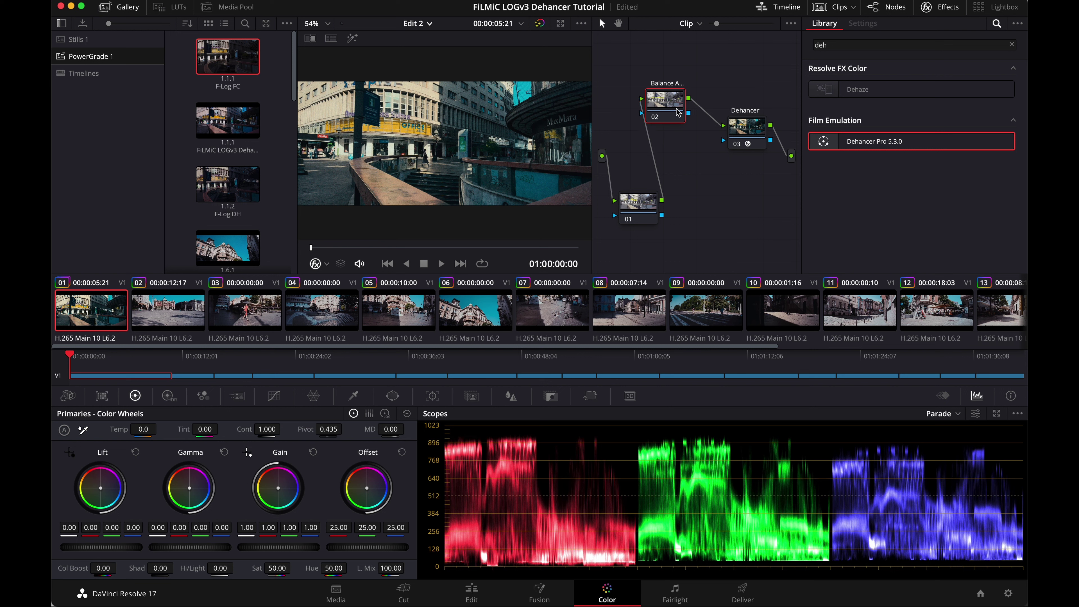
drag(676, 108, 674, 115)
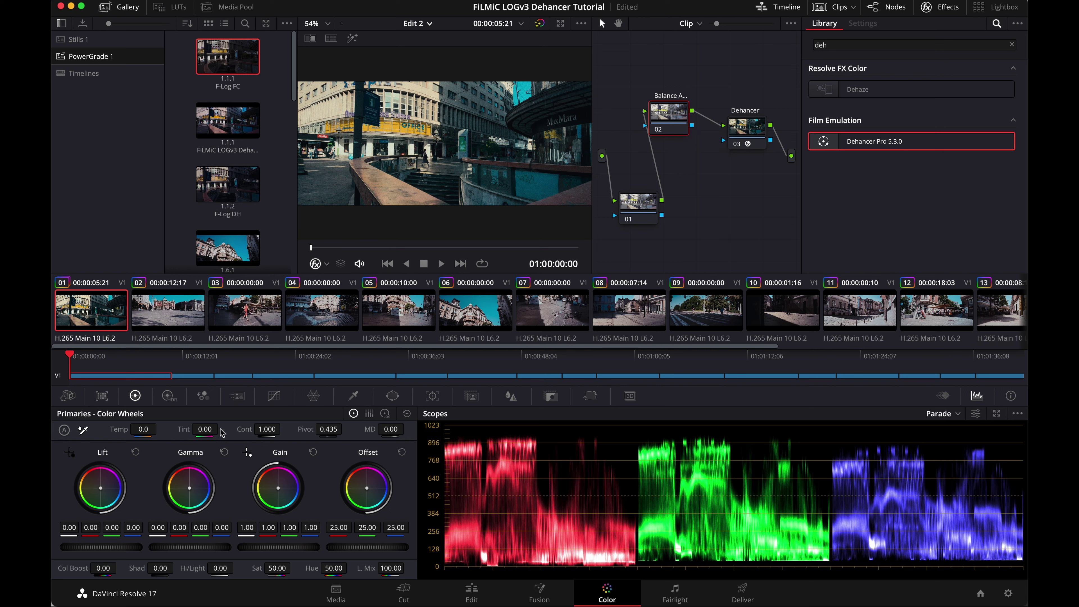
Show the primaries as Color Bars, raise Lift master to 0.04 and green Lift to −0.04
click(370, 414)
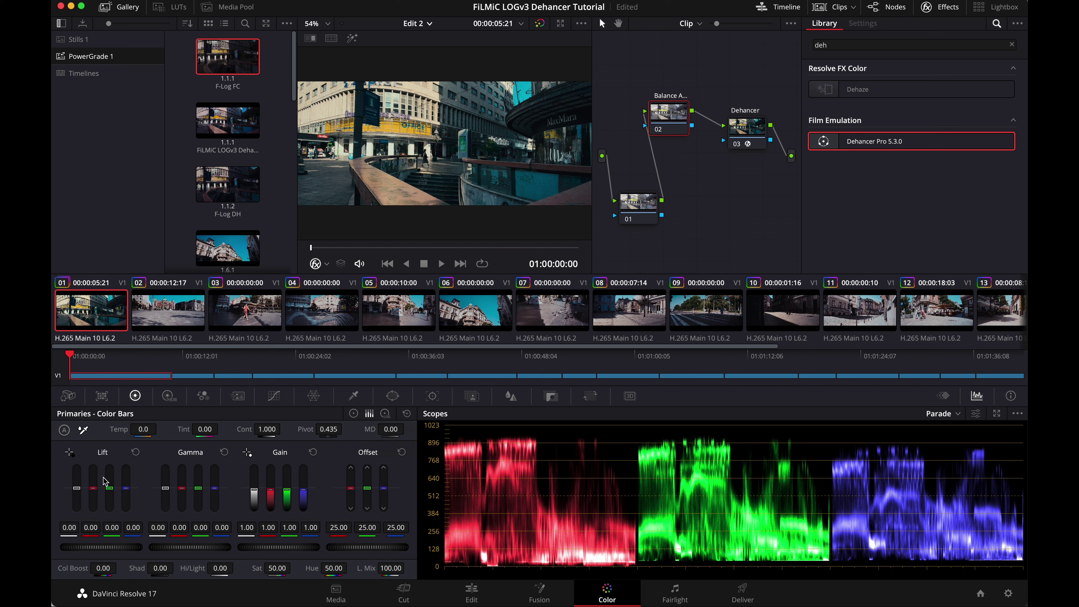
drag(73, 489, 76, 486)
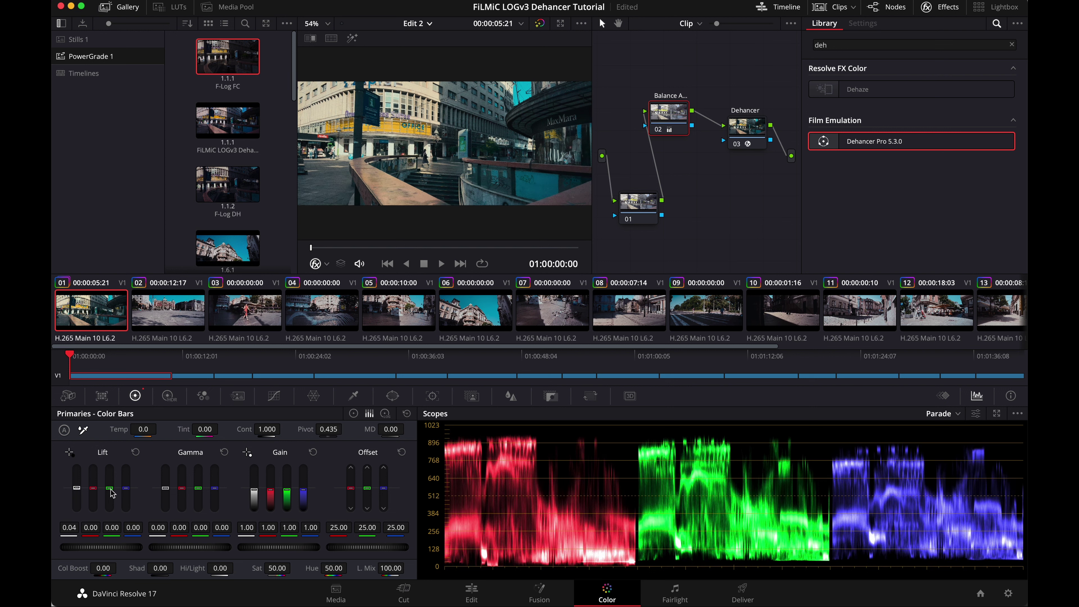
drag(112, 493, 127, 491)
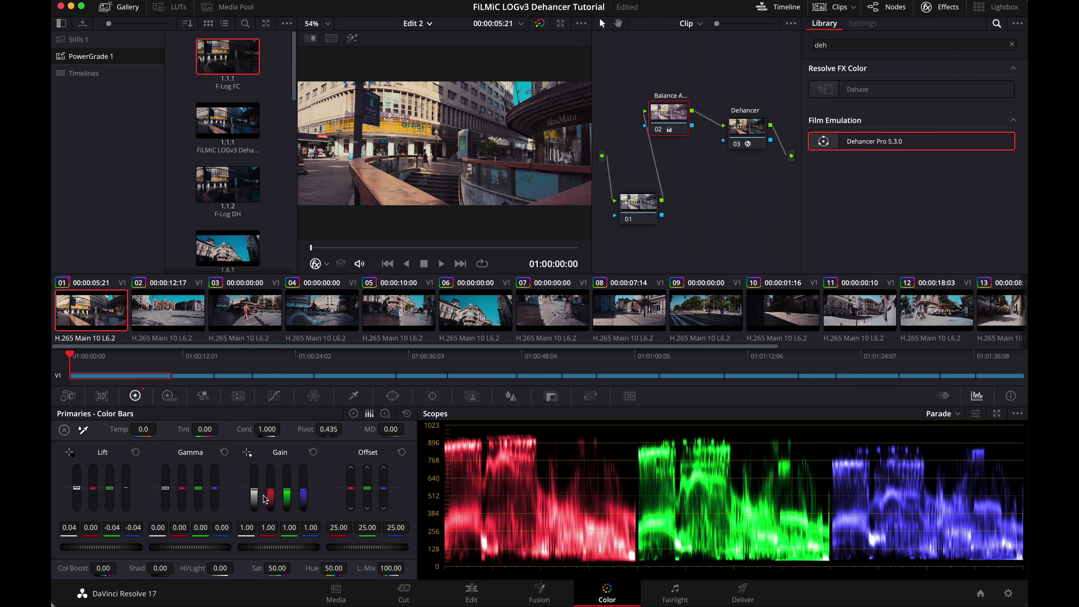
Lower Gain master to 0.90 and raise red and green Gain to 1.01, blue to 1.07
drag(254, 489, 254, 491)
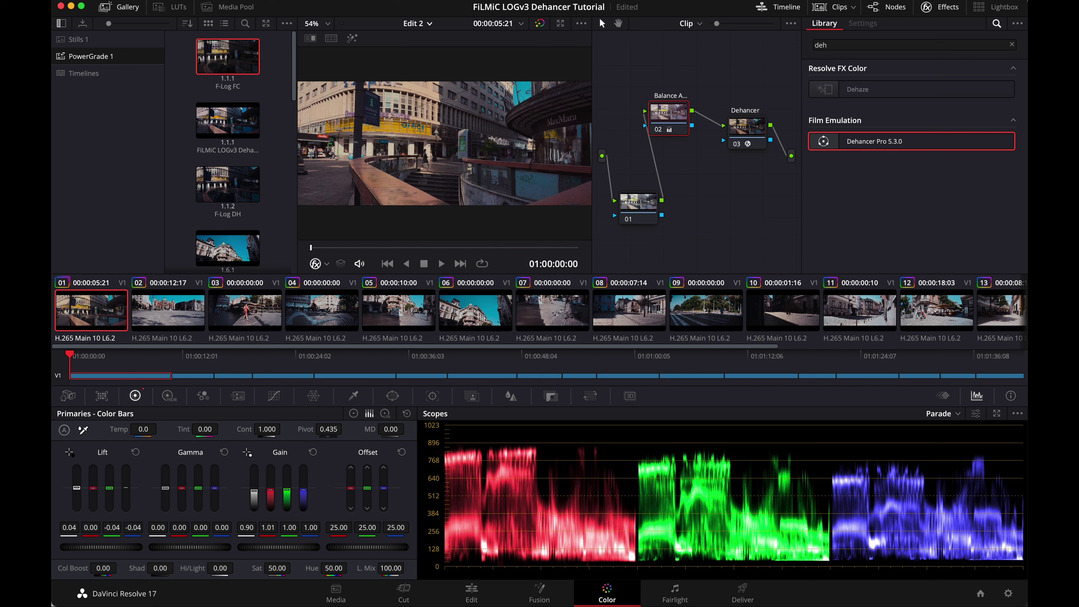
drag(271, 490, 271, 487)
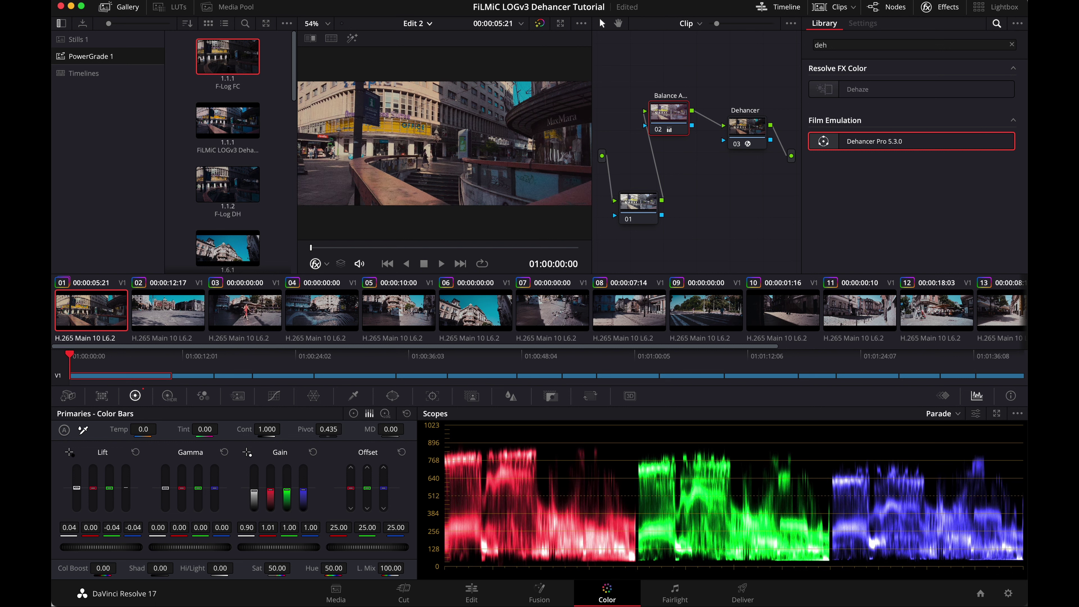
drag(287, 492, 287, 490)
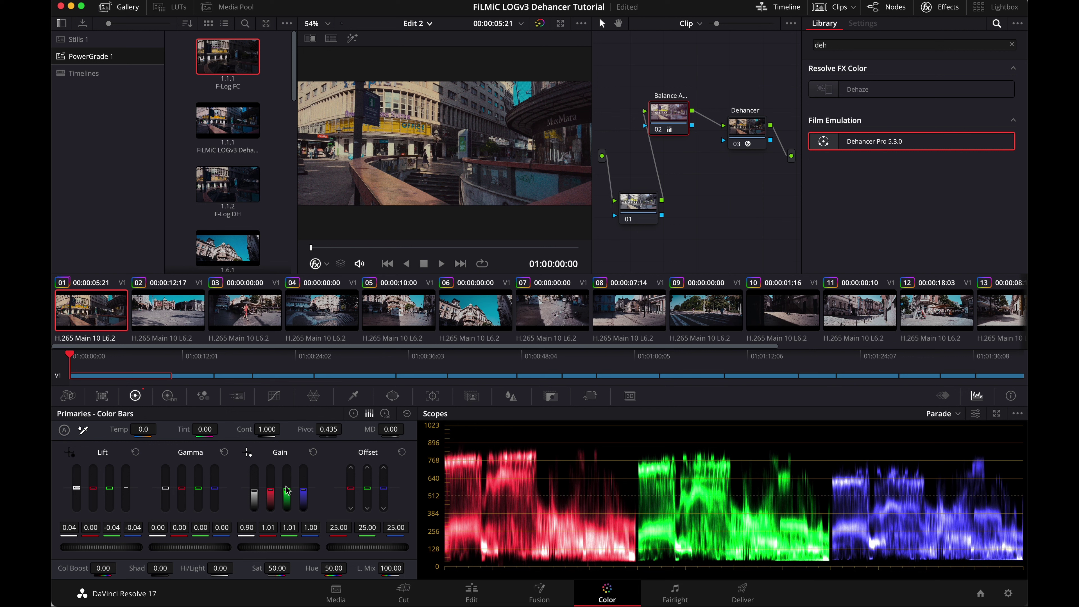
drag(307, 495, 304, 490)
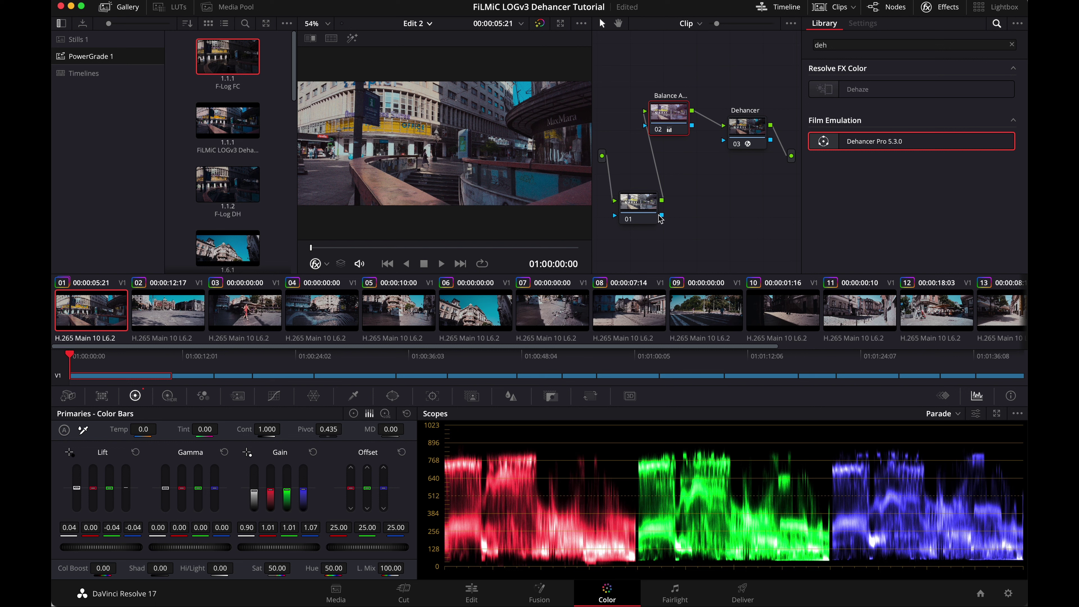
Toggle the Balance node off with Cmd+D to compare, then re-enable it
click(659, 133)
key(ctrl+d)
key(ctrl+d)
key(ctrl+d)
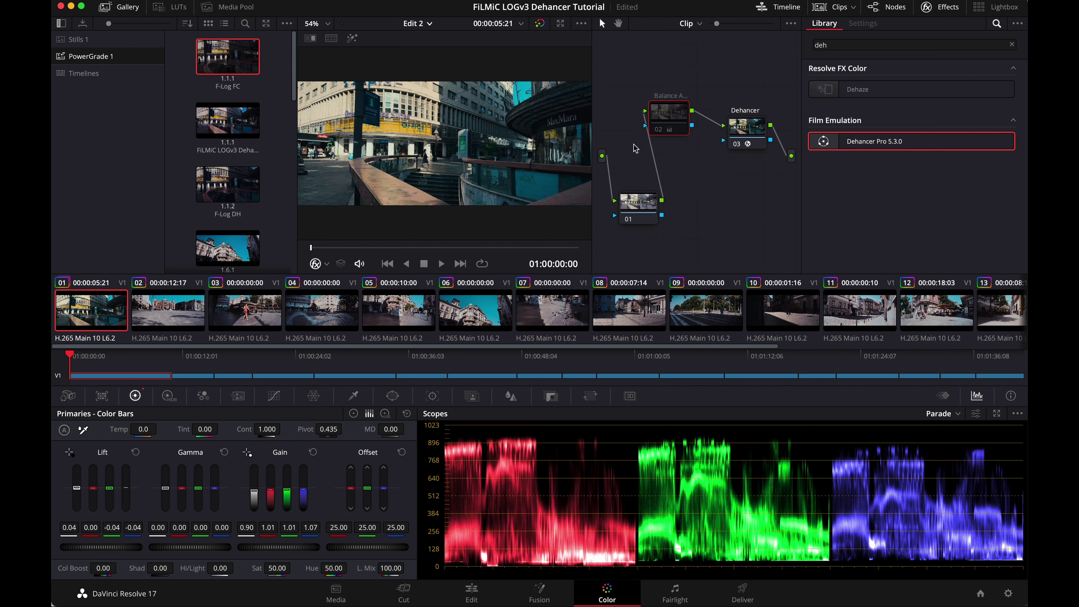
key(ctrl+d)
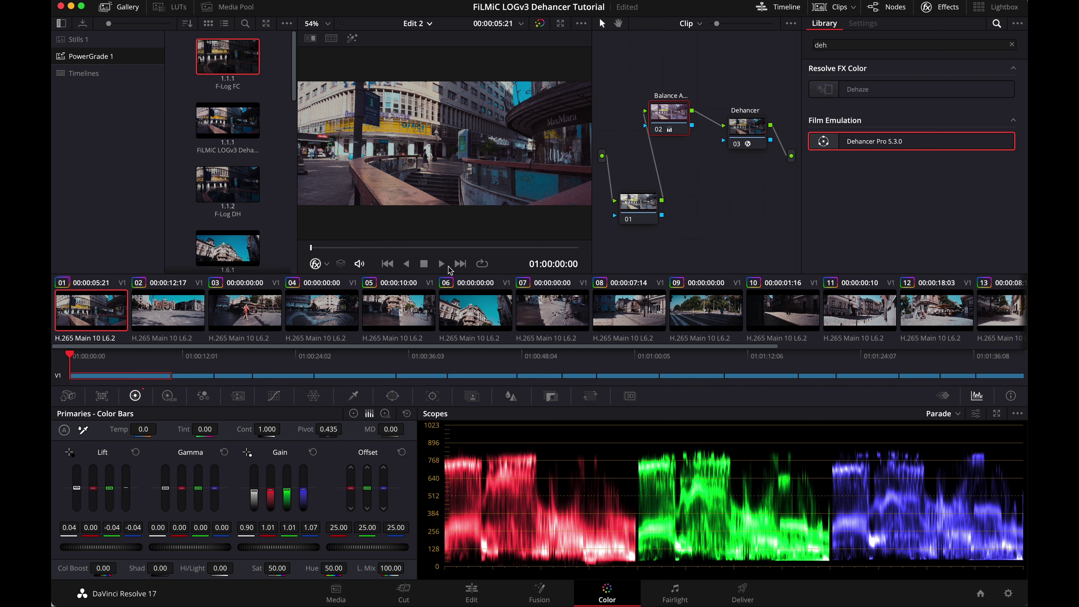
Move node 01 and the Balance node higher in the node graph
drag(639, 210, 643, 186)
click(672, 117)
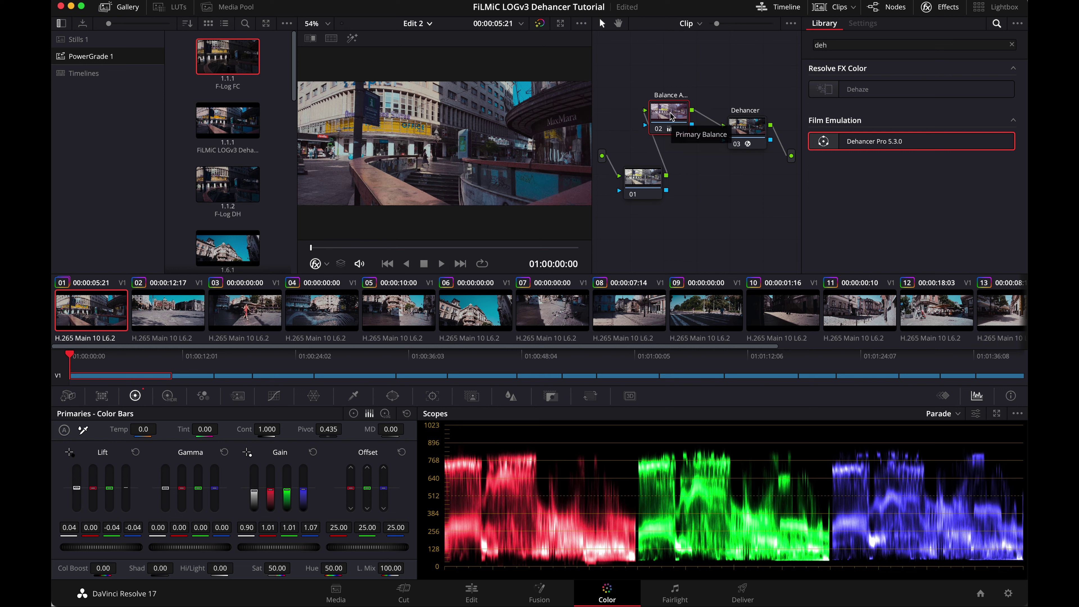
mouse_move(671, 118)
mouse_down()
mouse_move(672, 102)
mouse_move(660, 114)
mouse_up()
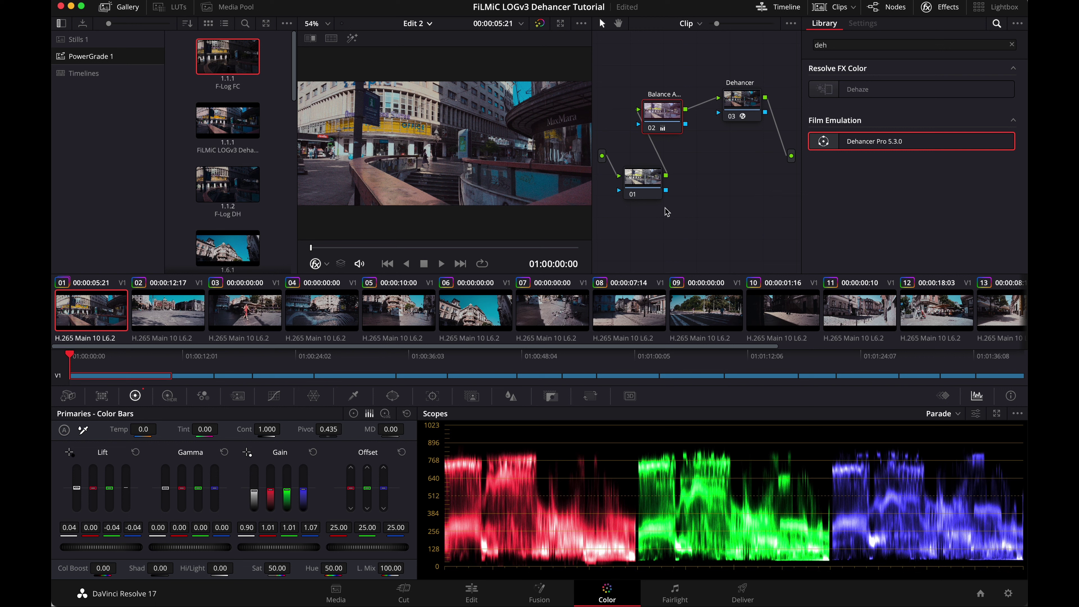
In Dehancer's Kodak 2383 print, set Tonal Contrast 5.9, Color Density −30.3 and Saturation 95.4
click(744, 103)
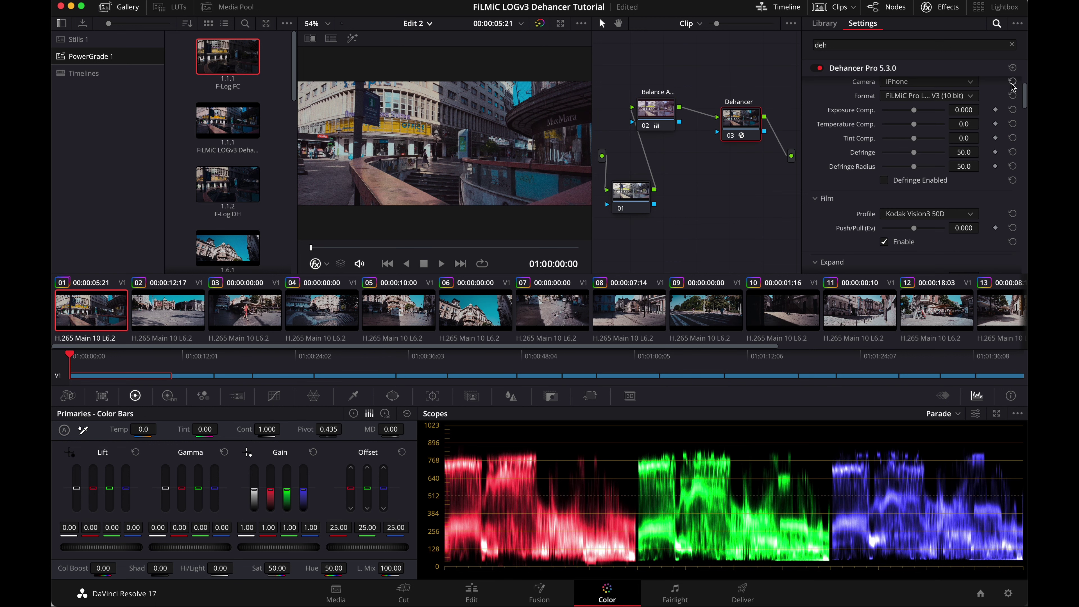
drag(1025, 91, 1026, 124)
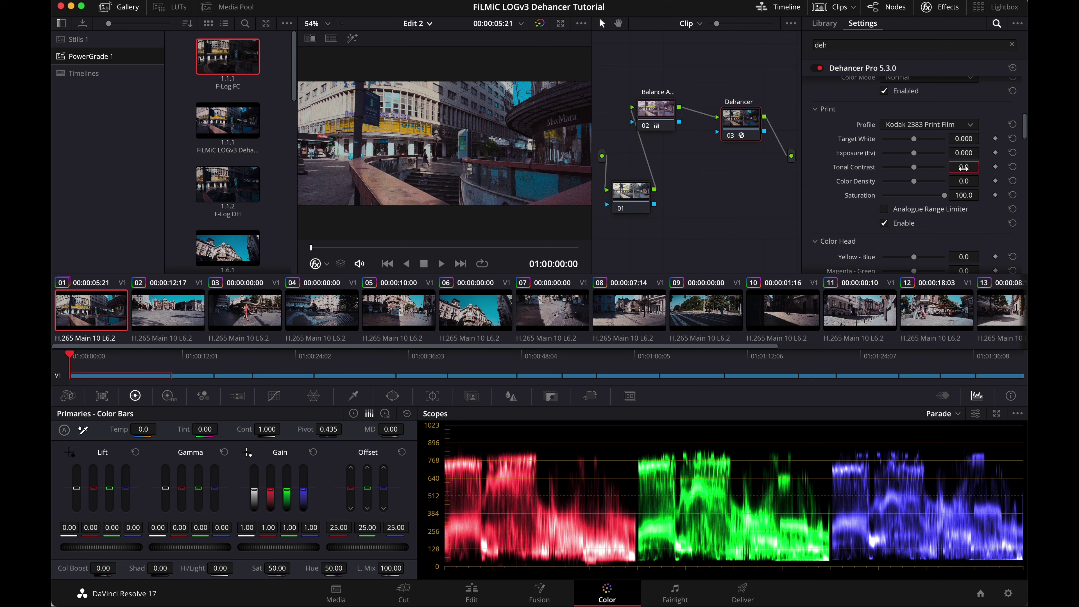
drag(915, 166, 918, 170)
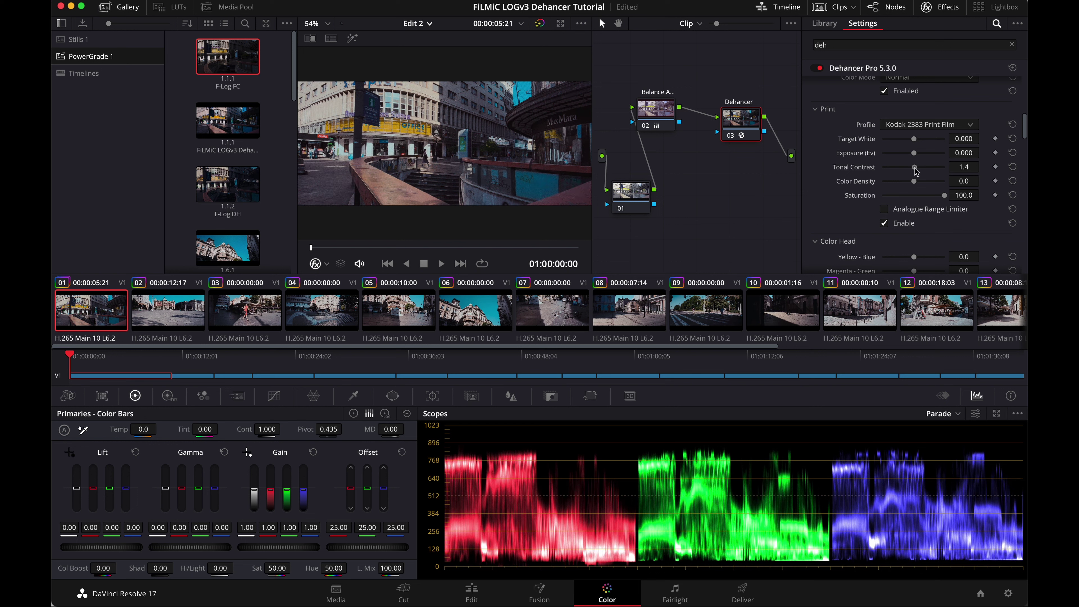
scroll(919, 172, down, 2)
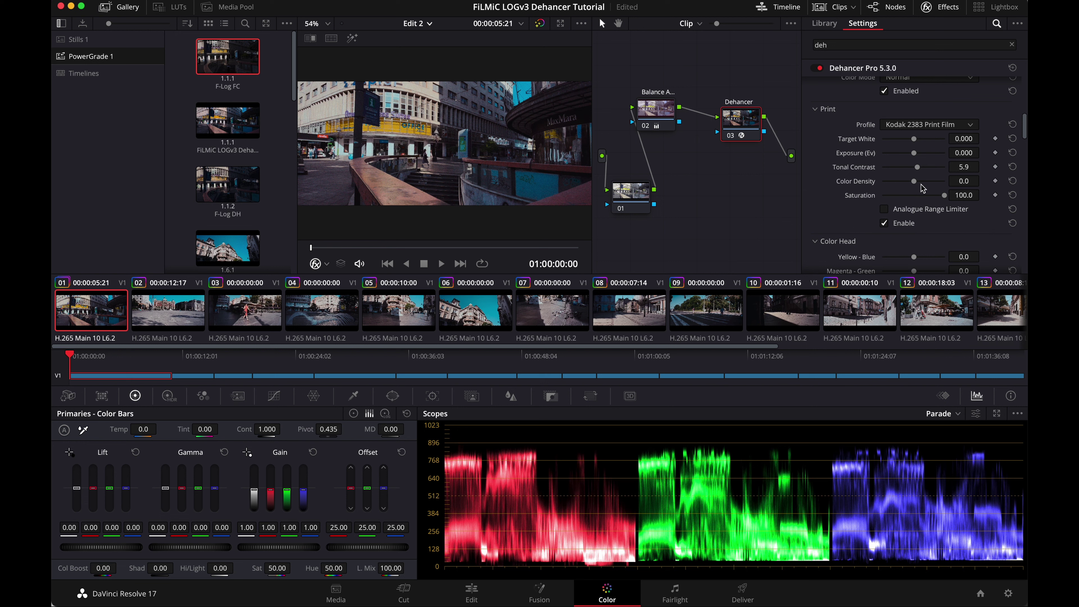
drag(920, 187, 907, 187)
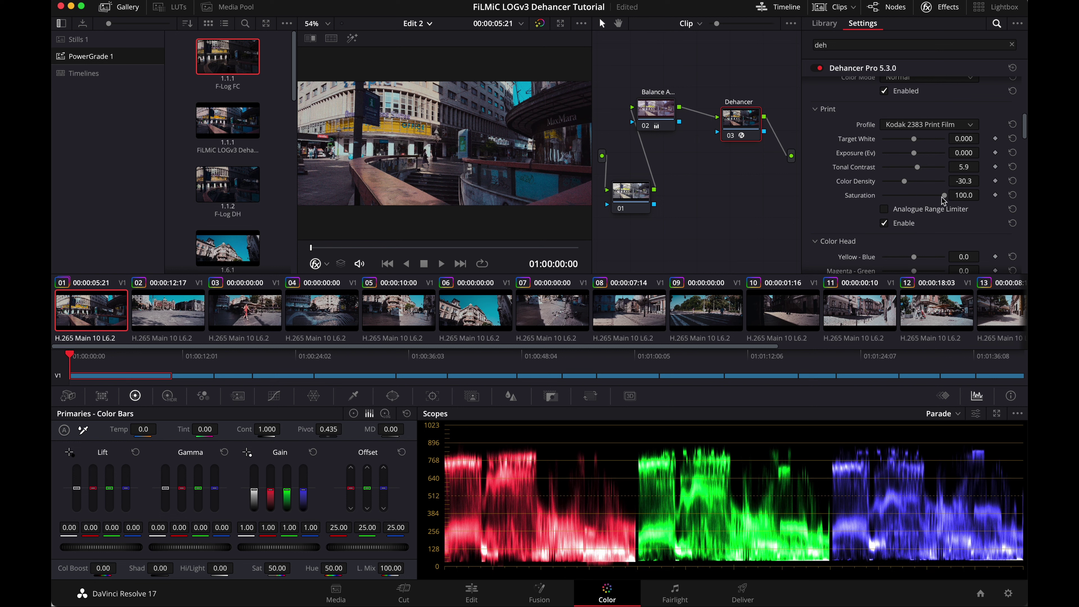
drag(945, 197, 942, 197)
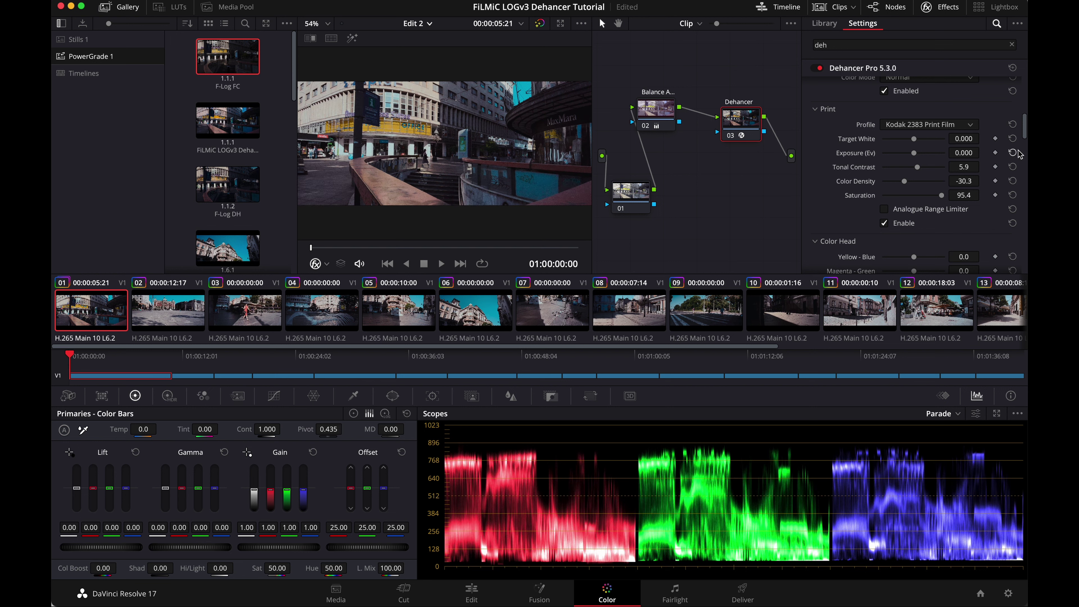
drag(1026, 134, 1026, 172)
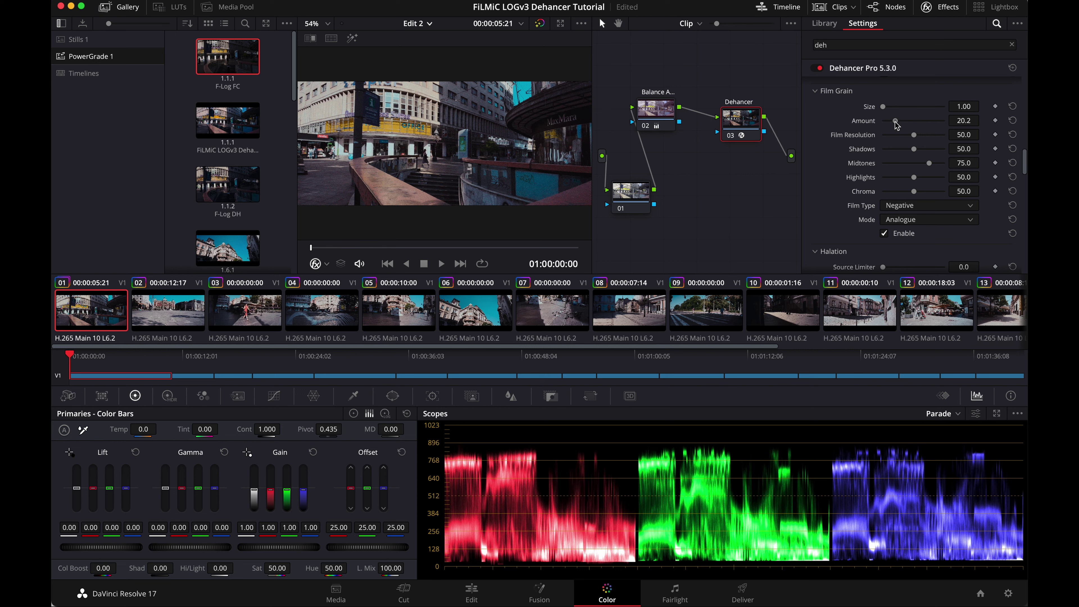
Enter a Film Grain Amount of 2.0, then reset it to the default 20.0
drag(897, 124, 886, 123)
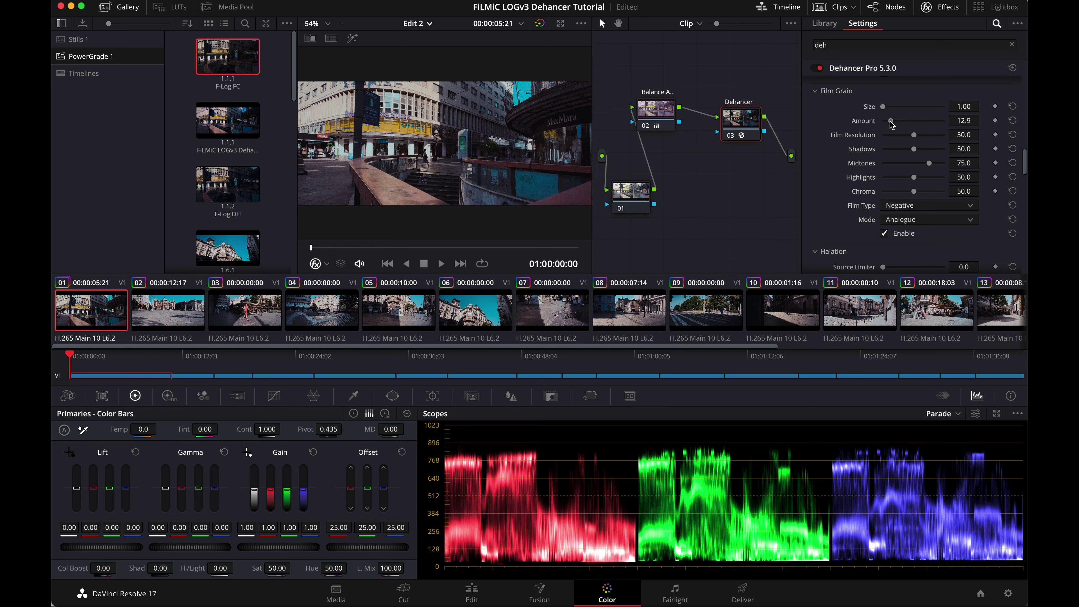
click(963, 120)
key(BackSpace)
text(2)
key(Return)
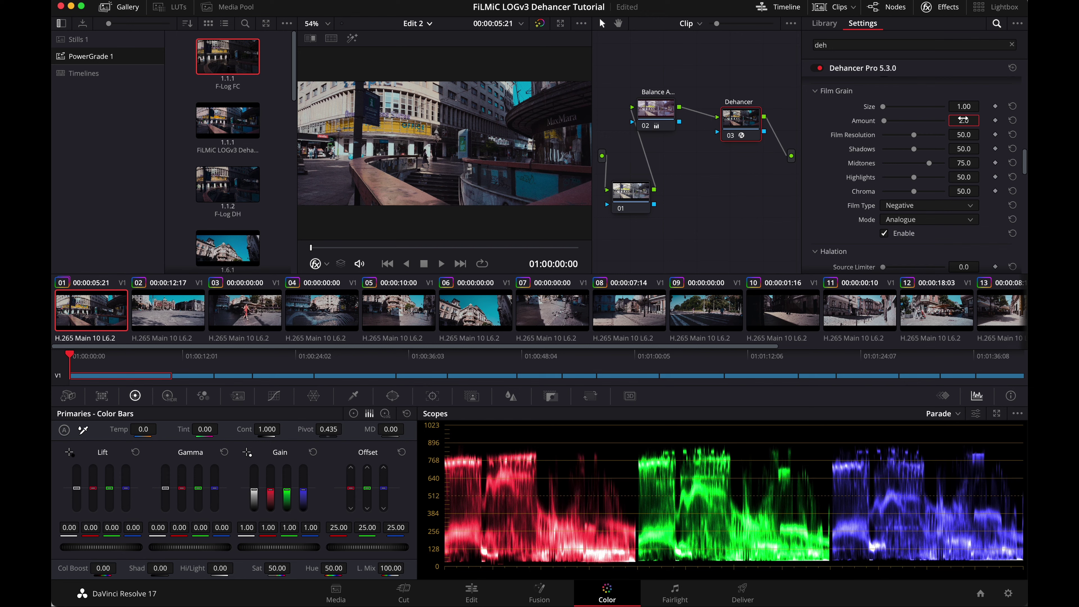
click(1013, 121)
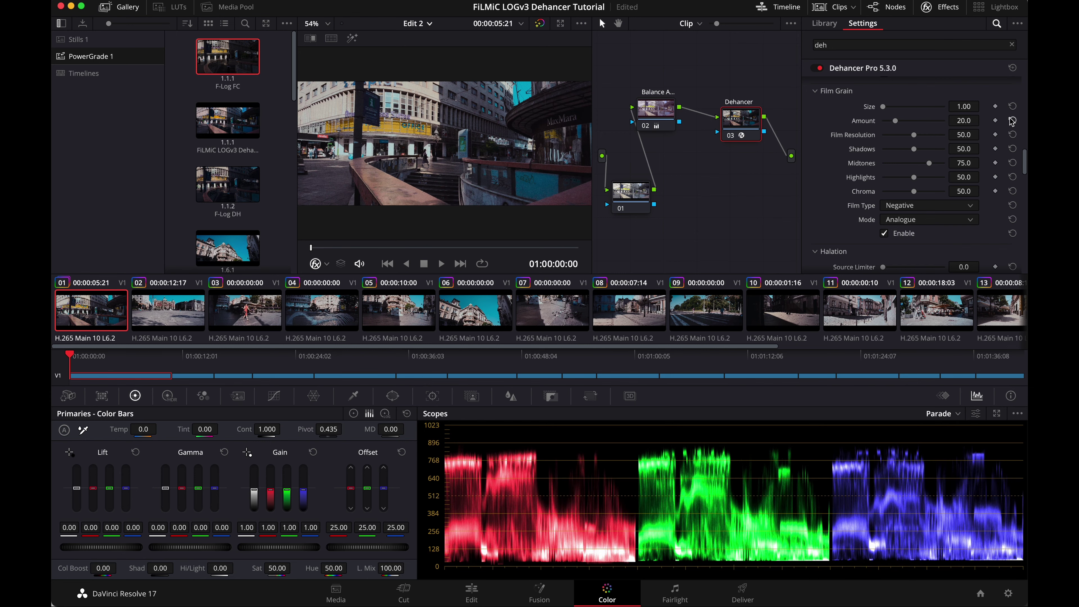
Preview the grade full screen, set grain Amount back to 2.0, and save the project
key(super+f)
mouse_move(829, 195)
drag(963, 121, 962, 122)
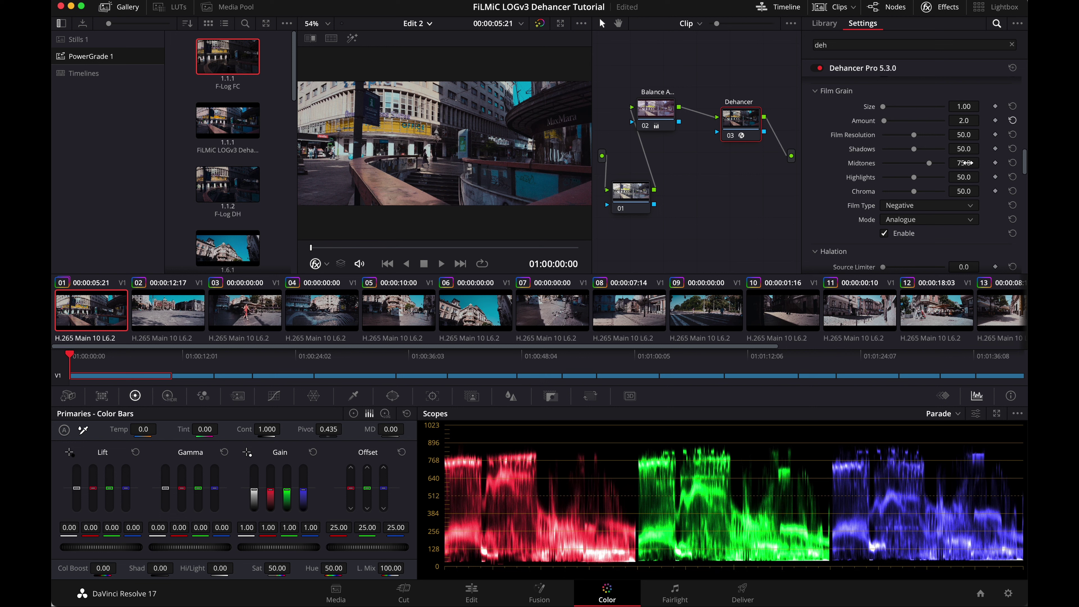
key(super+s)
Scroll to Halation, enable it, and raise its Source Limiter to 50.0
drag(1024, 170, 1025, 190)
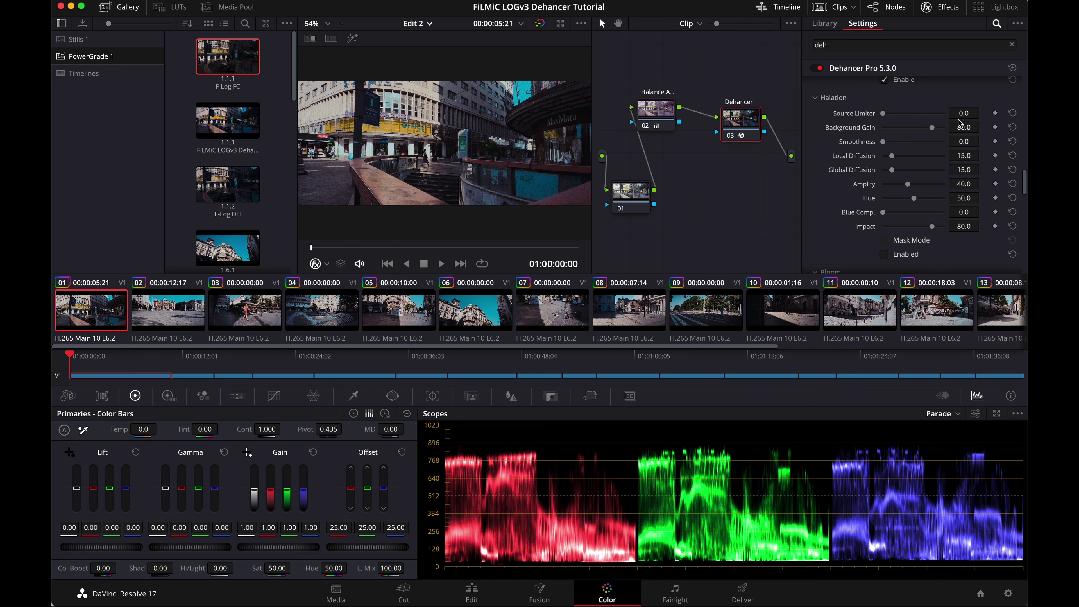
click(885, 254)
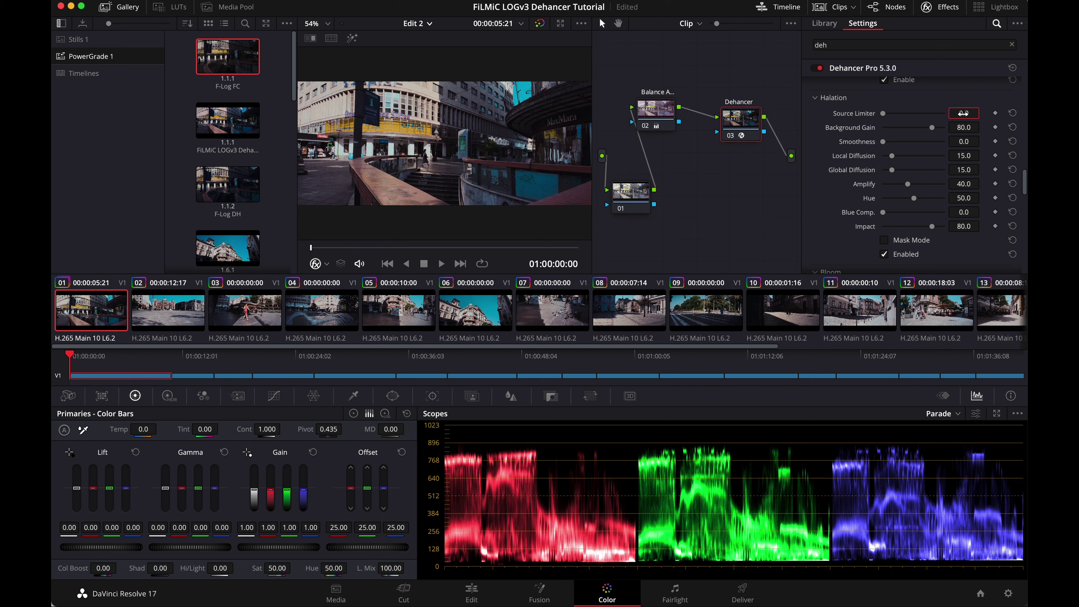
drag(964, 113, 964, 113)
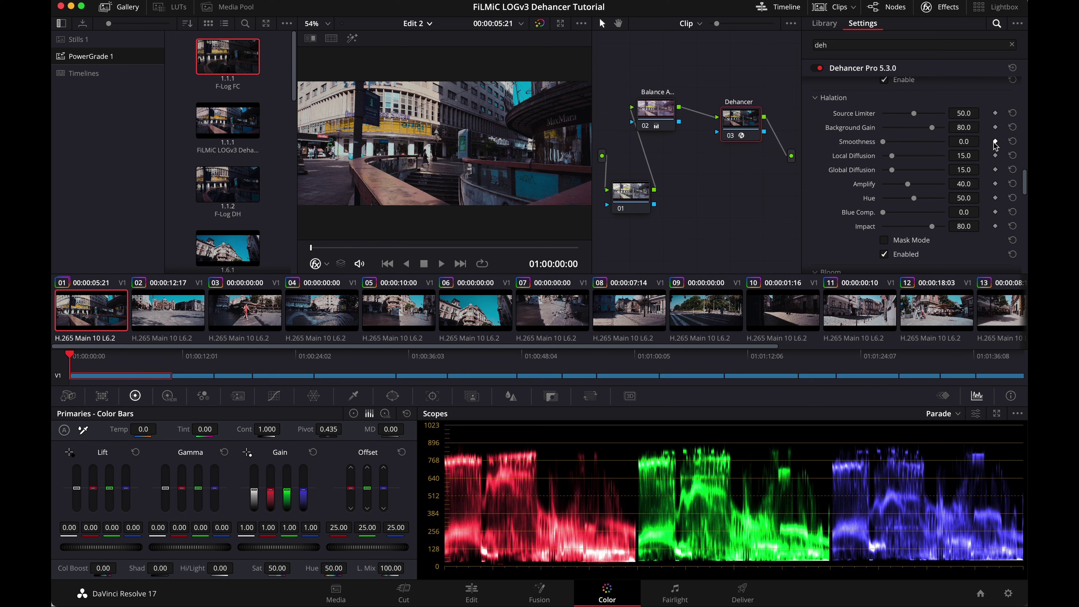
Enter Halation Background Gain 50 and Smoothness 70, then save with Cmd+S
click(964, 128)
text(50)
key(Return)
click(964, 142)
key(BackSpace)
text(70)
key(Return)
key(super+s)
Set Bloom Highlights to 50.0 and Bloom Source Limiter to 70.0, then enable Bloom
scroll(987, 167, down, 5)
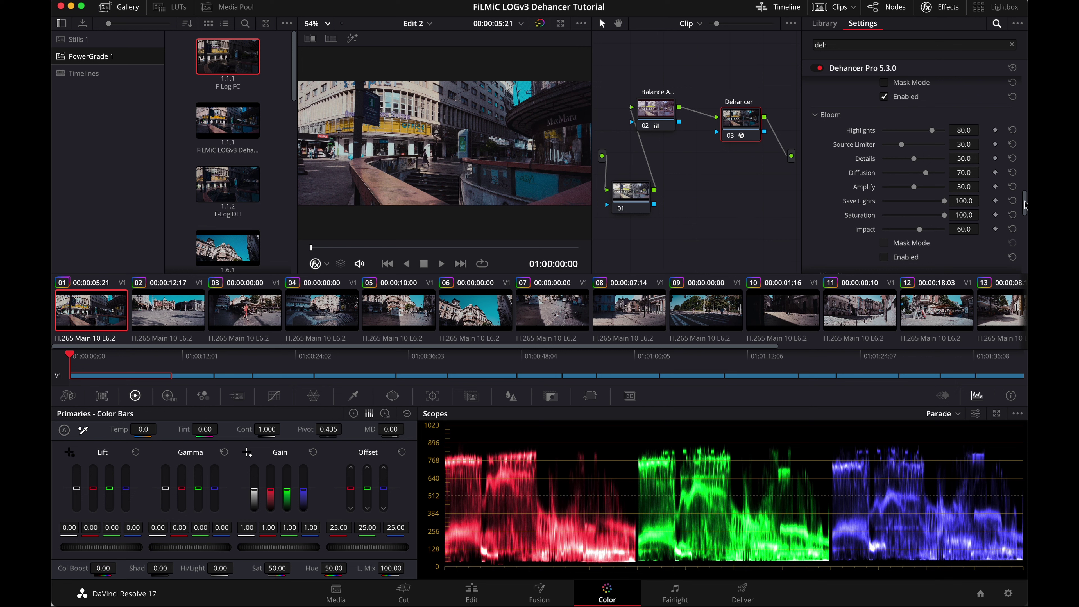
mouse_move(1026, 206)
mouse_down()
mouse_move(1025, 189)
mouse_move(1026, 208)
mouse_up()
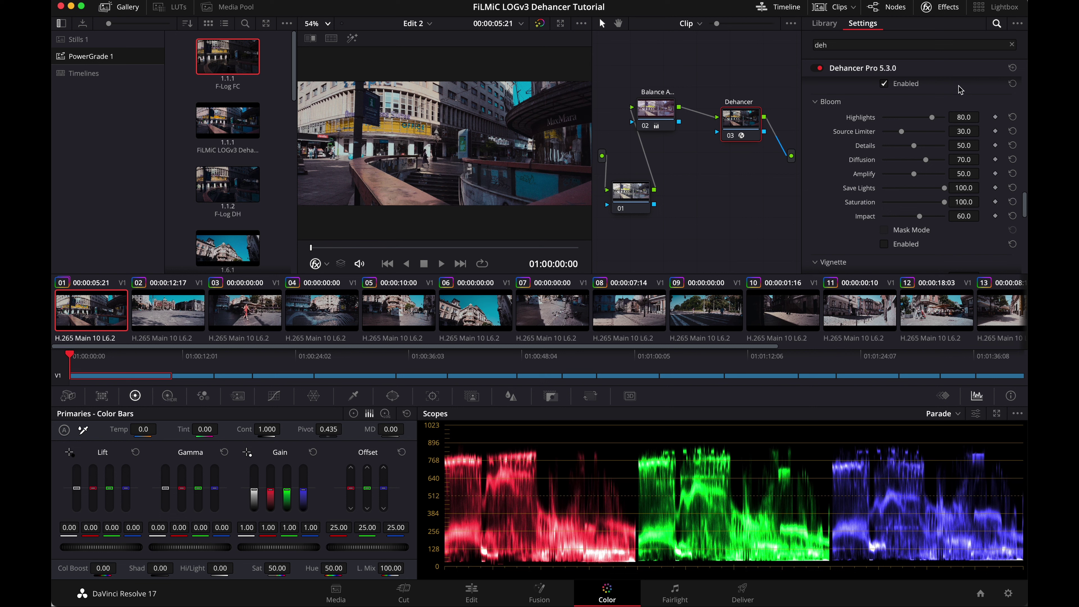
click(962, 116)
text(50)
key(Return)
click(964, 132)
text(70)
key(Return)
click(901, 245)
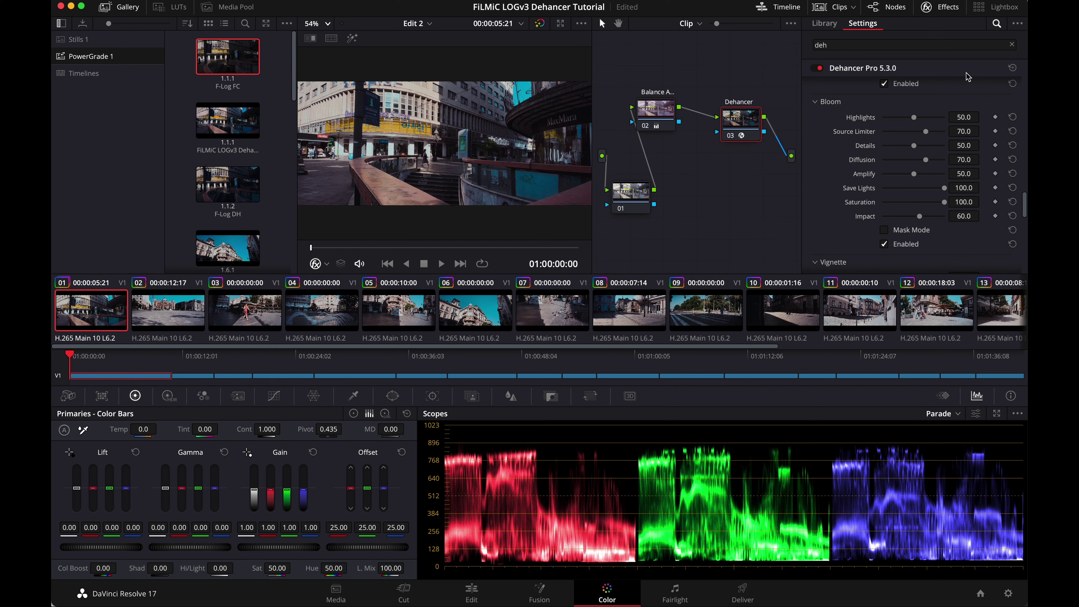
Move the Balance node up and right, node 01 up, and the Dehancer node slightly down-right
drag(657, 109, 670, 100)
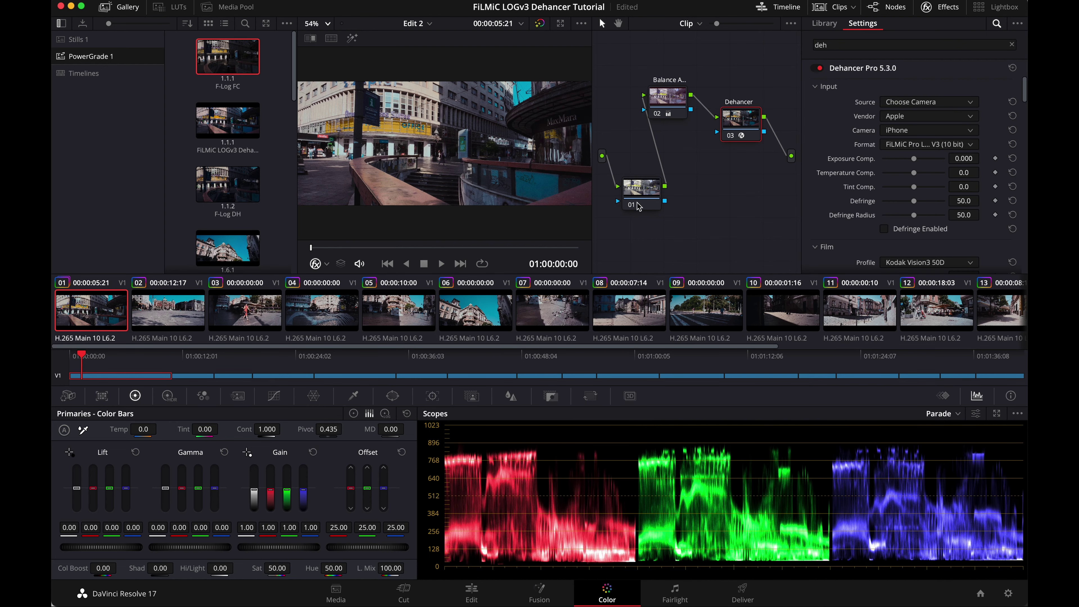
drag(640, 194, 645, 169)
drag(665, 106, 672, 88)
click(735, 123)
drag(735, 123, 739, 131)
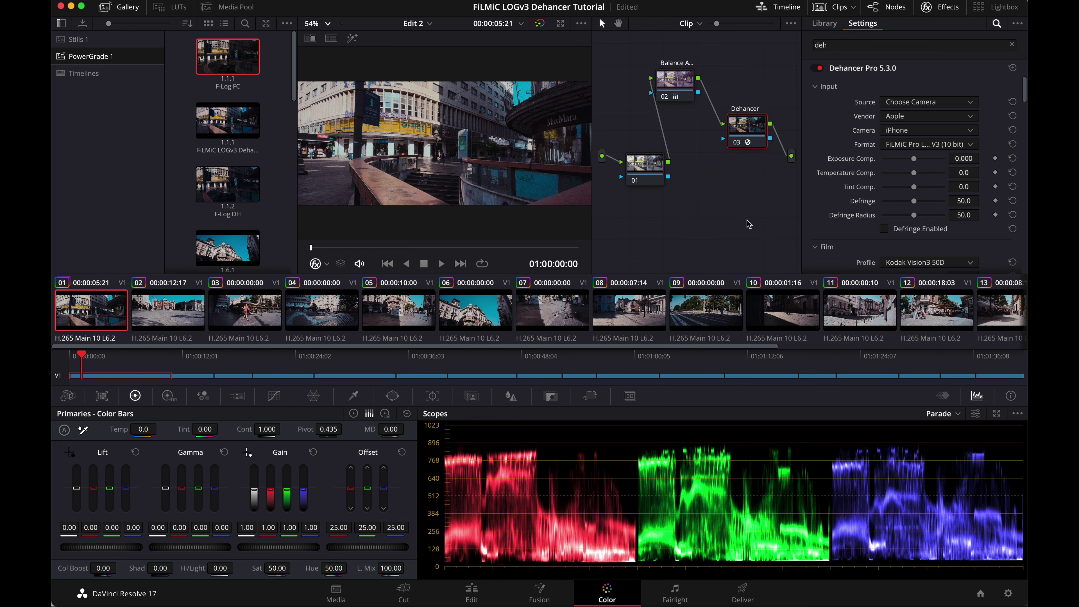
Bring Chrome to the front and enlarge its window to nearly fill the screen
mouse_move(616, 596)
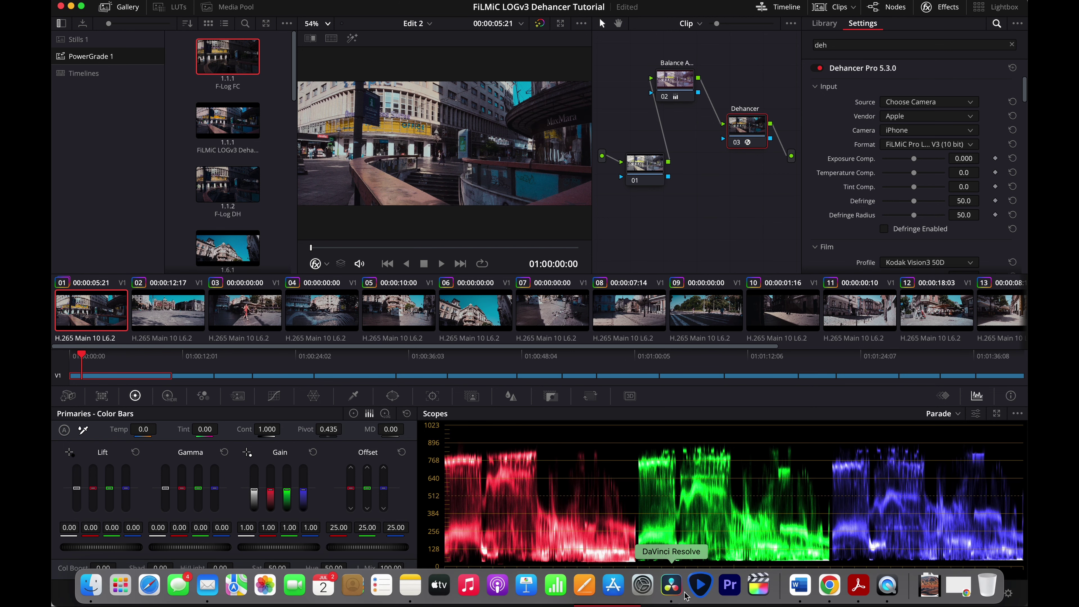
click(830, 583)
double_click(562, 70)
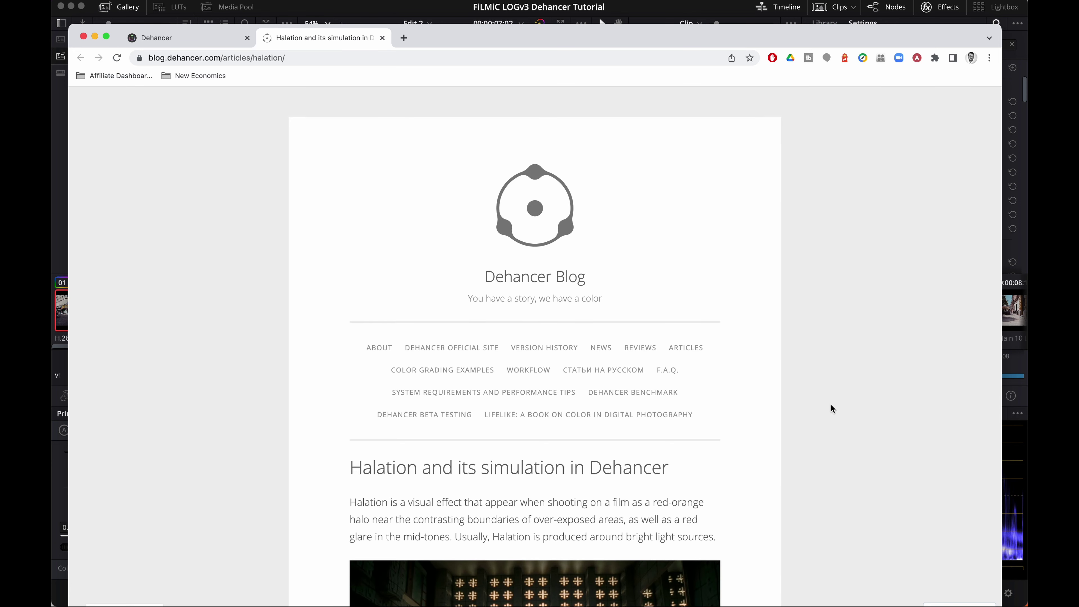
Scroll through the Halation blog article, then return to the Film Emulation Tools tab
scroll(834, 419, down, 10)
scroll(834, 419, down, 10)
scroll(835, 420, down, 20)
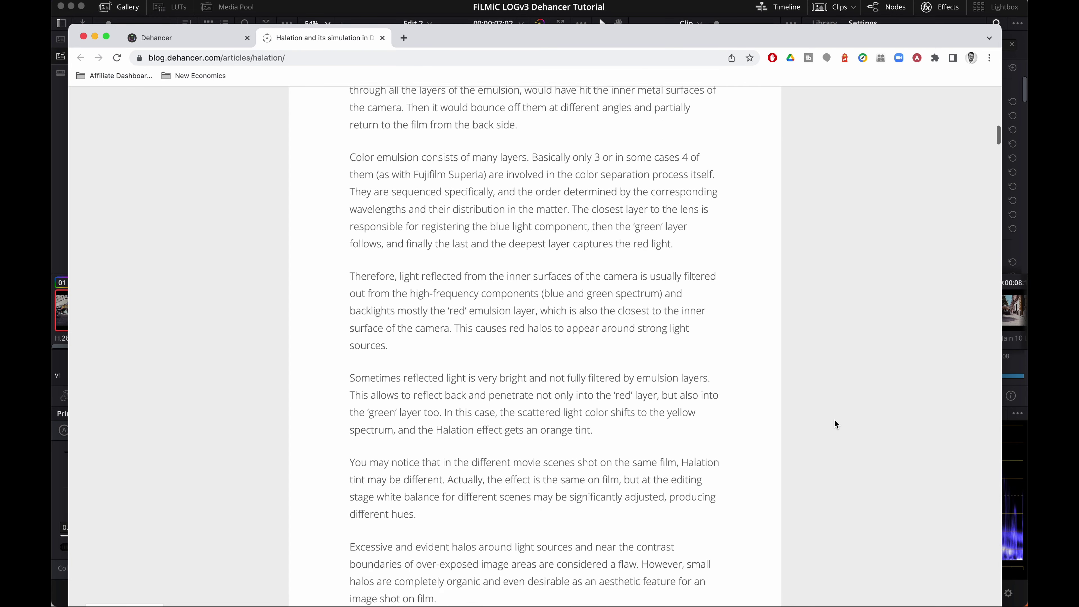
scroll(834, 419, up, 20)
scroll(834, 419, up, 8)
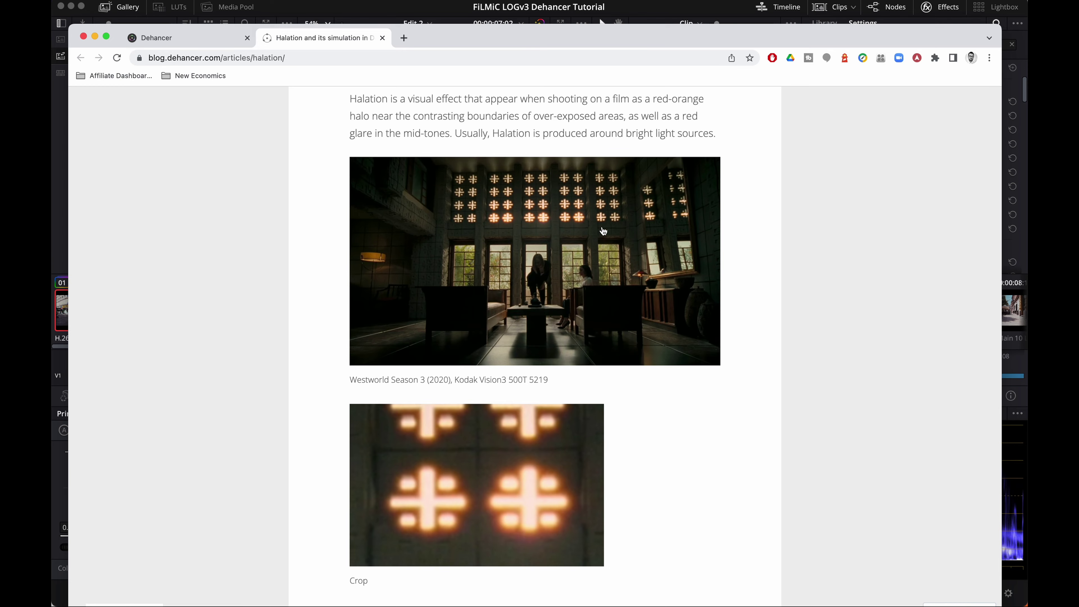
scroll(856, 384, down, 20)
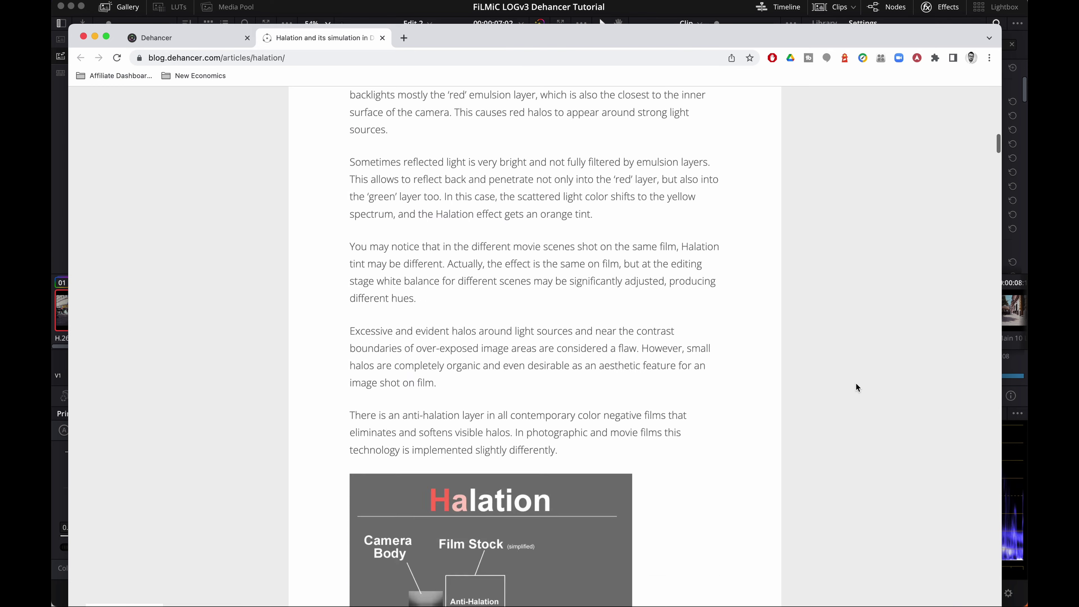
scroll(856, 382, up, 20)
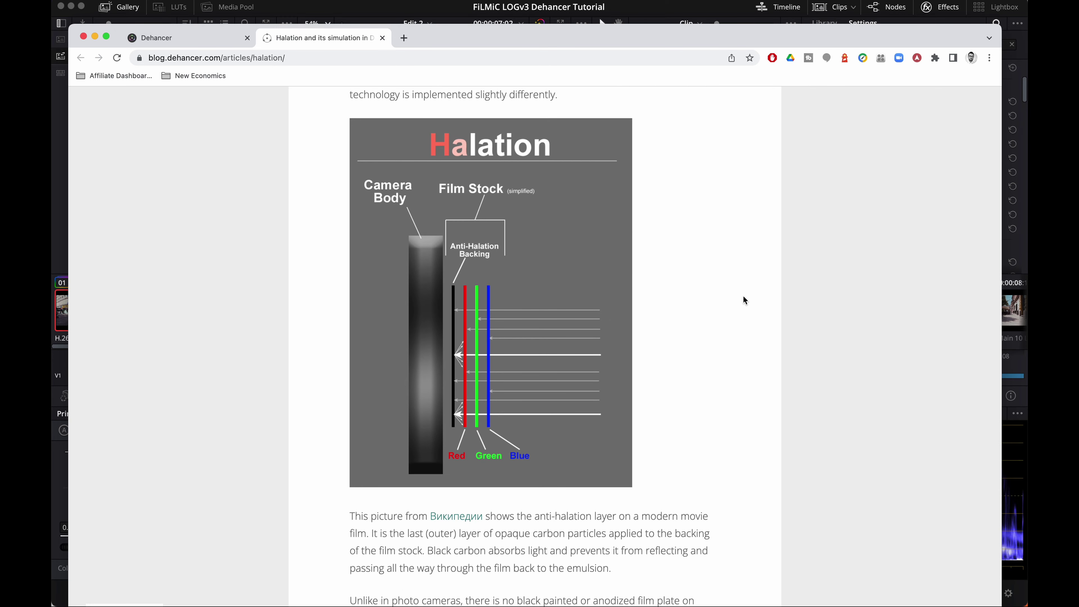
scroll(743, 297, down, 15)
scroll(743, 296, down, 2)
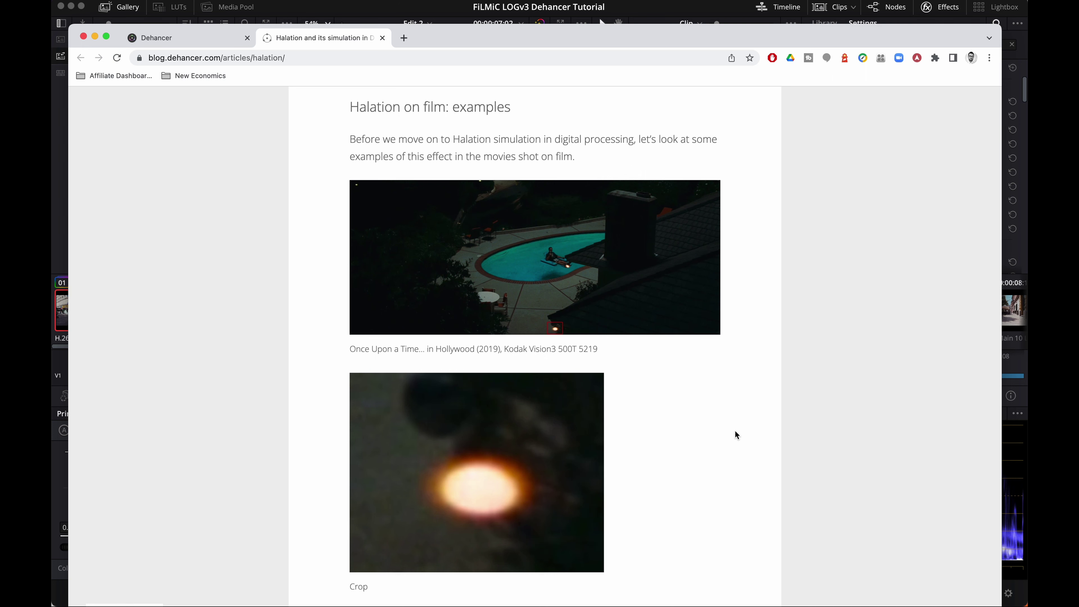
scroll(737, 433, down, 15)
scroll(734, 430, down, 5)
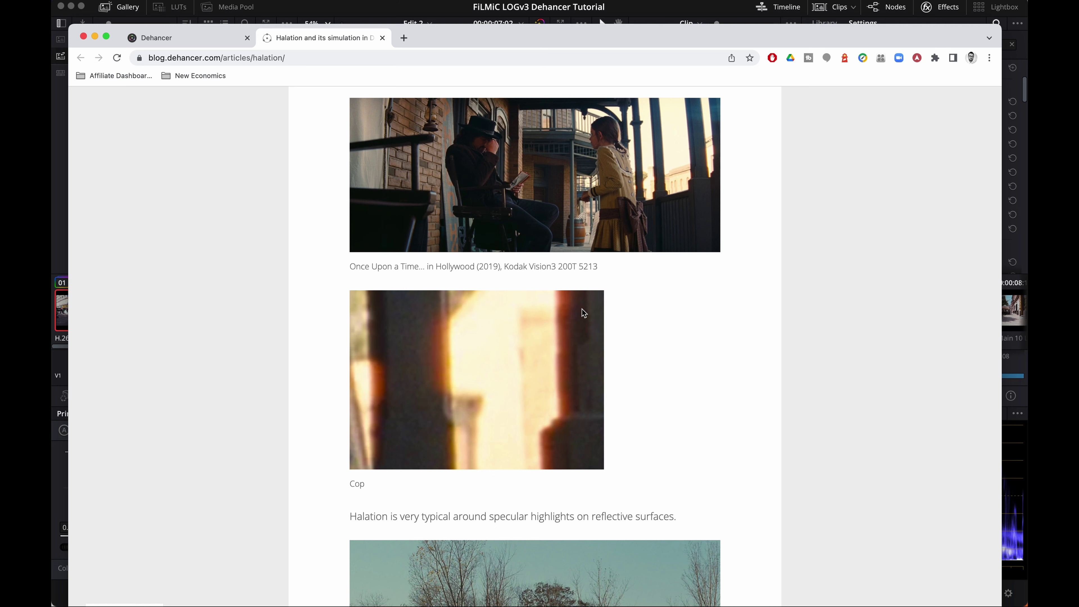
scroll(754, 422, down, 8)
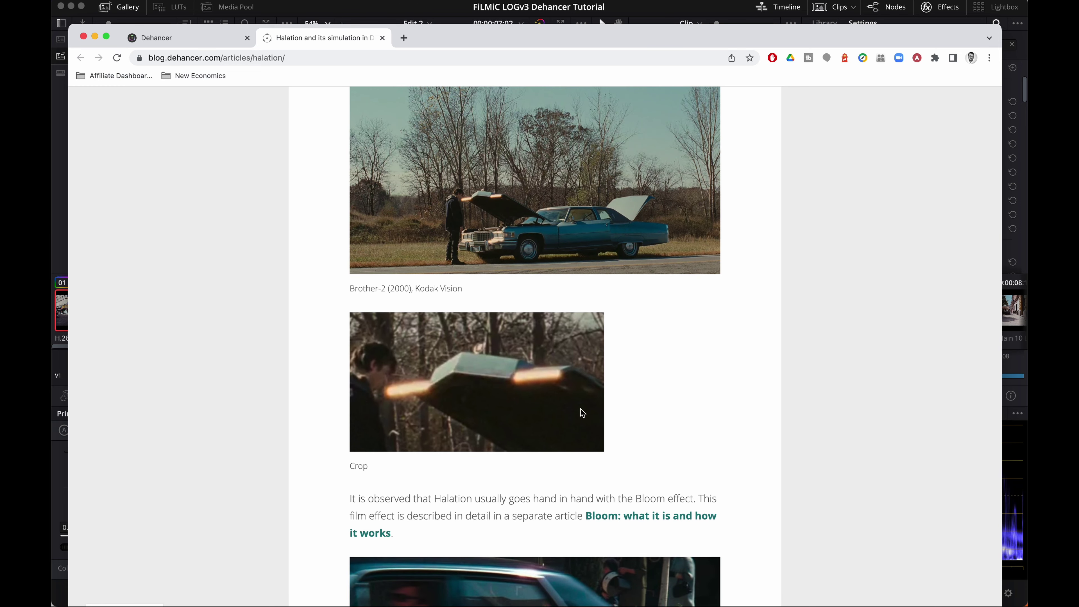
scroll(667, 411, down, 9)
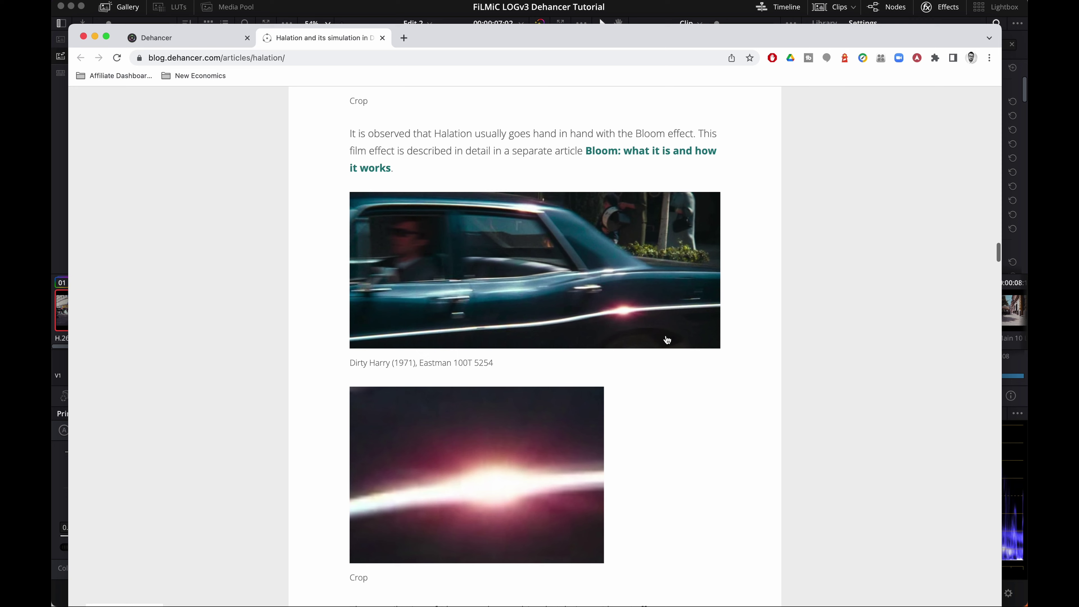
scroll(639, 448, down, 12)
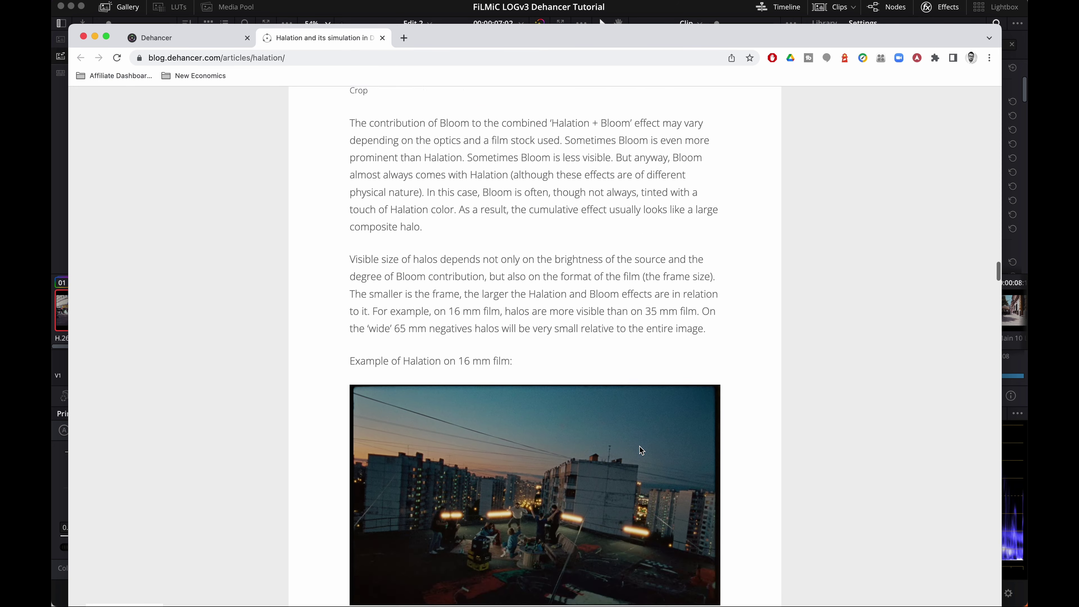
scroll(642, 451, down, 5)
scroll(641, 450, down, 7)
scroll(640, 448, down, 11)
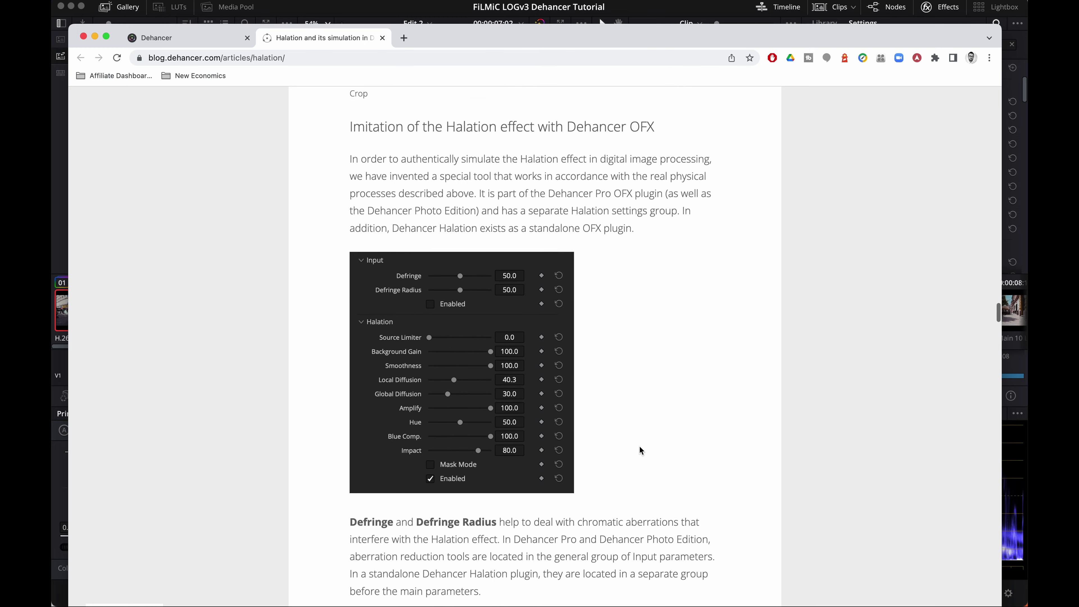
scroll(639, 447, up, 20)
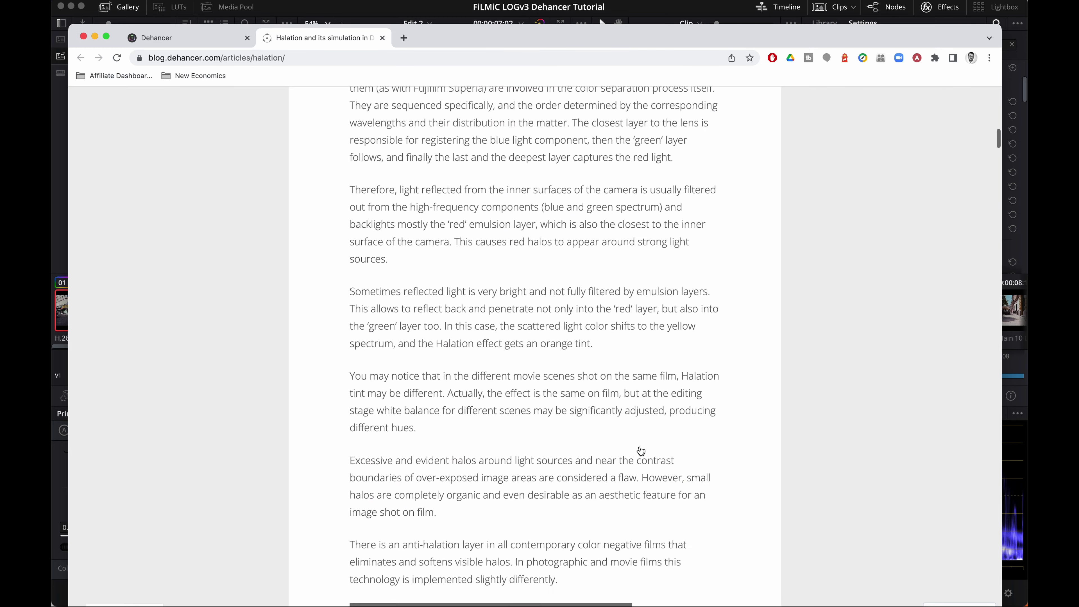
scroll(639, 449, up, 10)
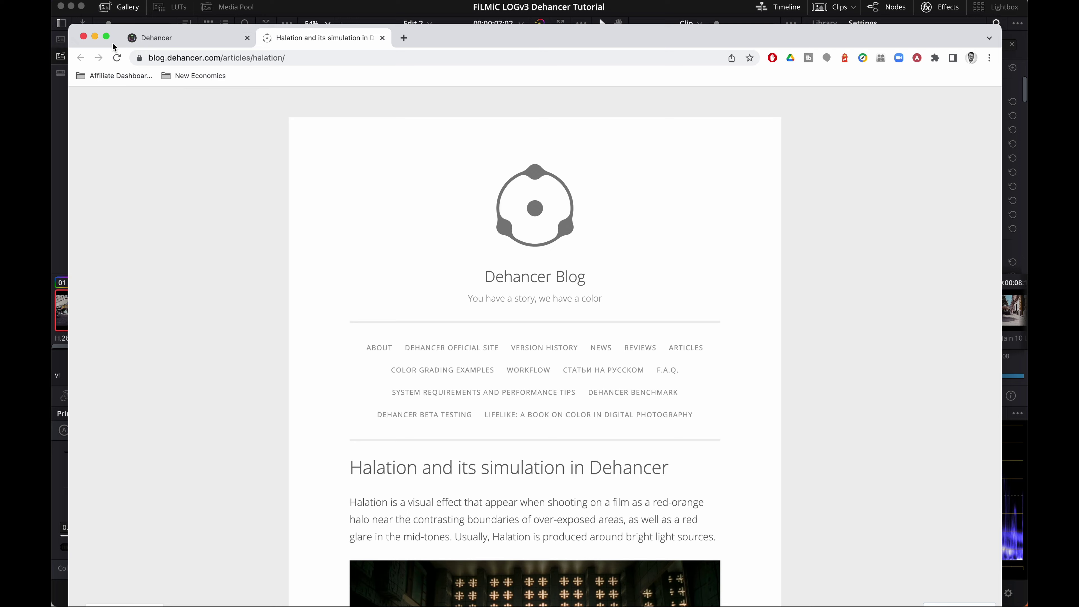
click(180, 41)
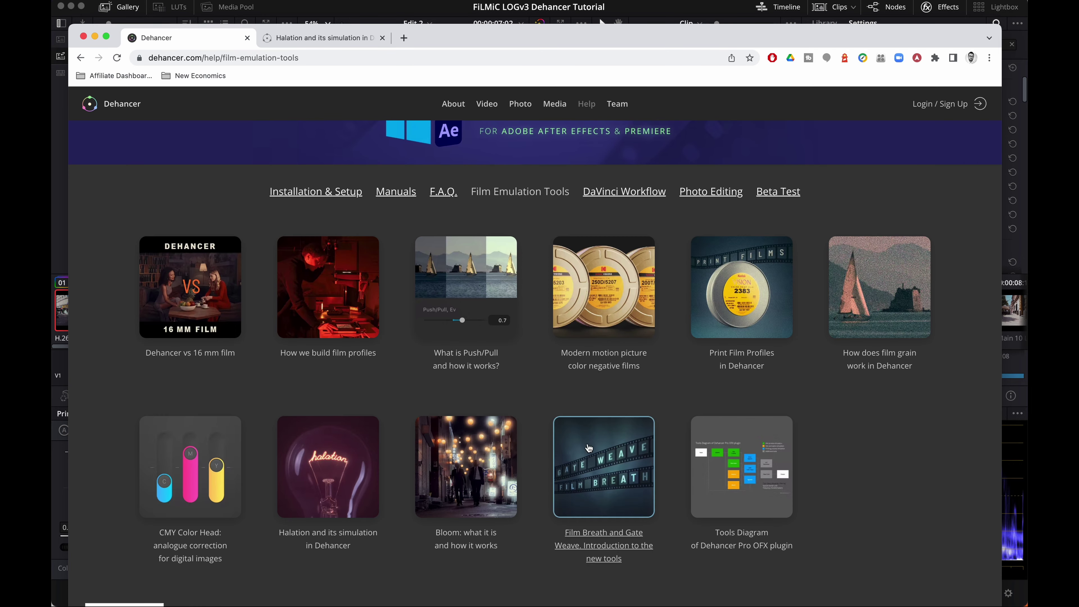
Open the Bloom article in a new tab and scroll through it
click(472, 467)
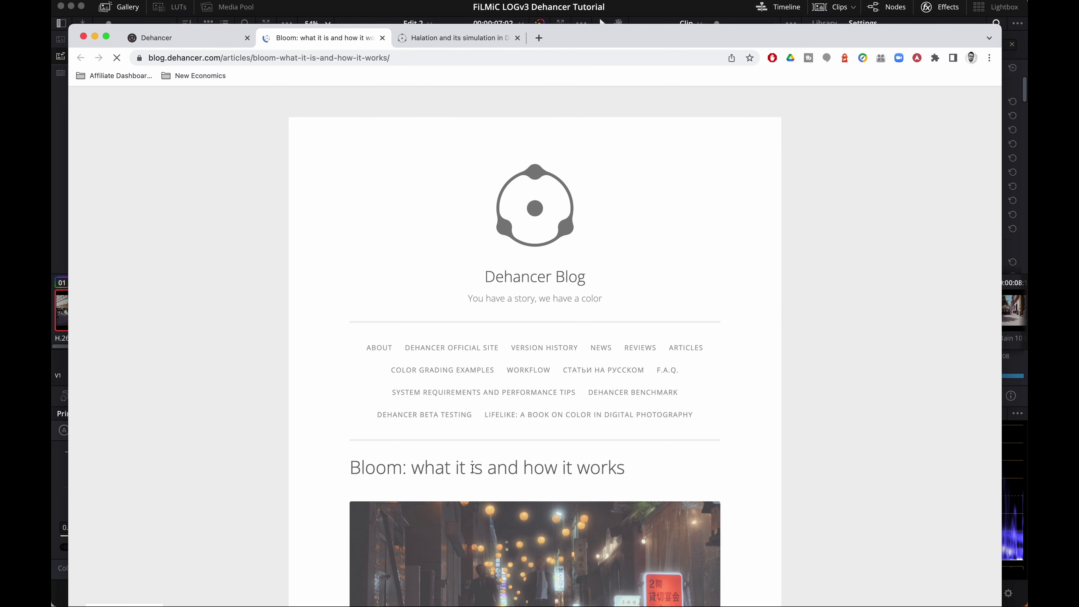
scroll(857, 393, down, 15)
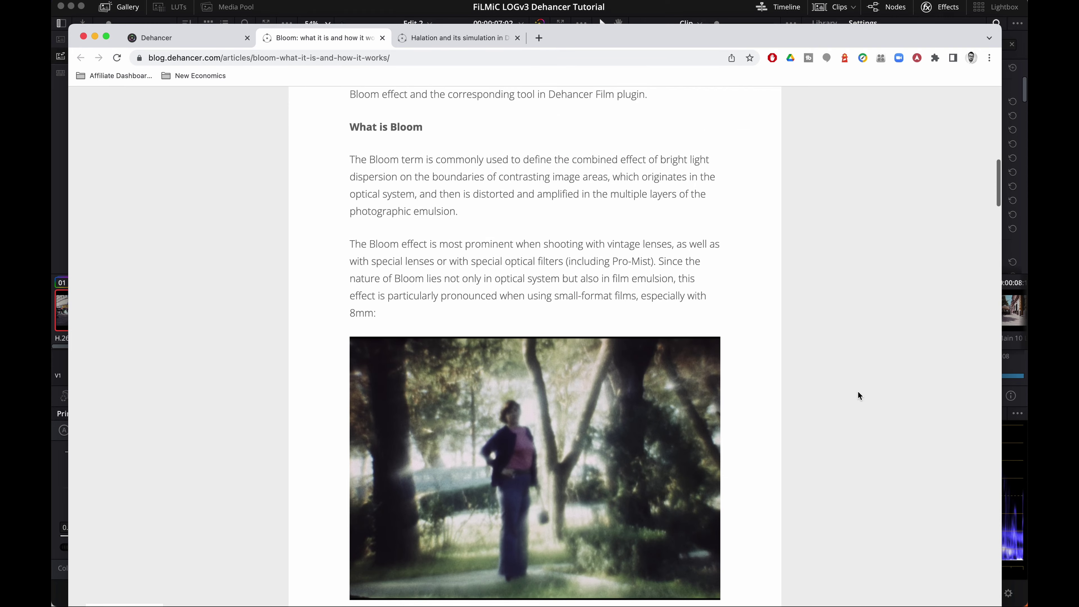
scroll(858, 392, down, 20)
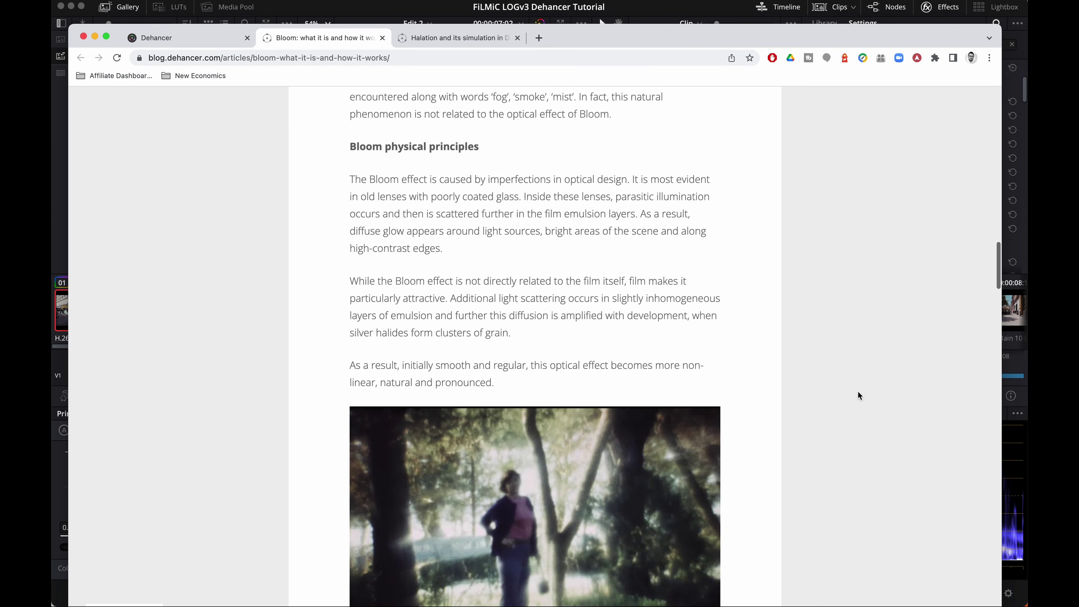
scroll(857, 391, down, 15)
scroll(858, 391, up, 20)
scroll(857, 391, up, 15)
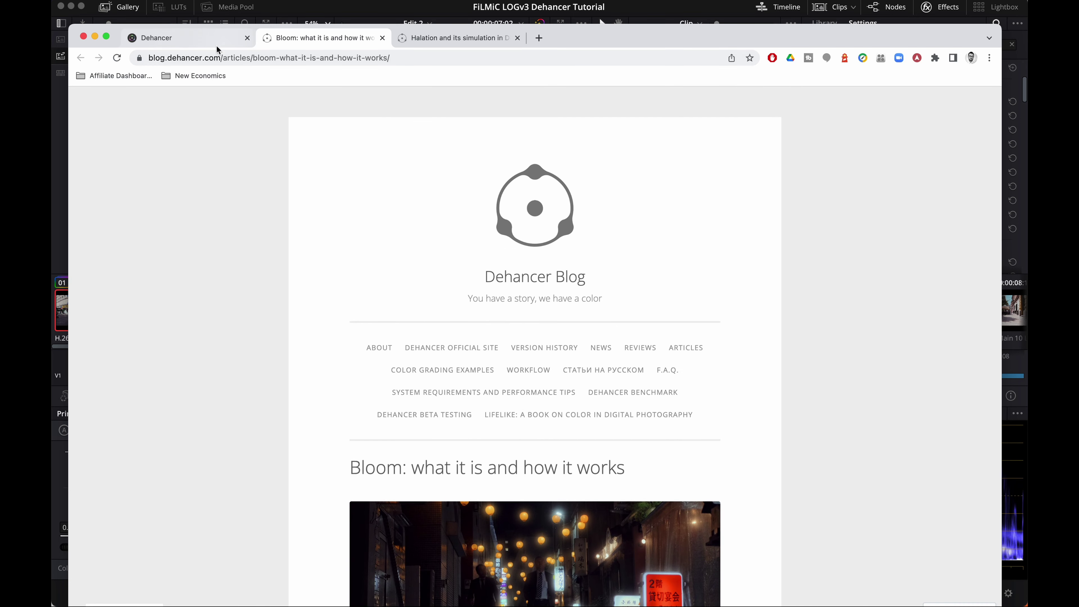
Switch between the Bloom and Halation tabs, ending on the Film Emulation Tools page
click(190, 44)
click(323, 39)
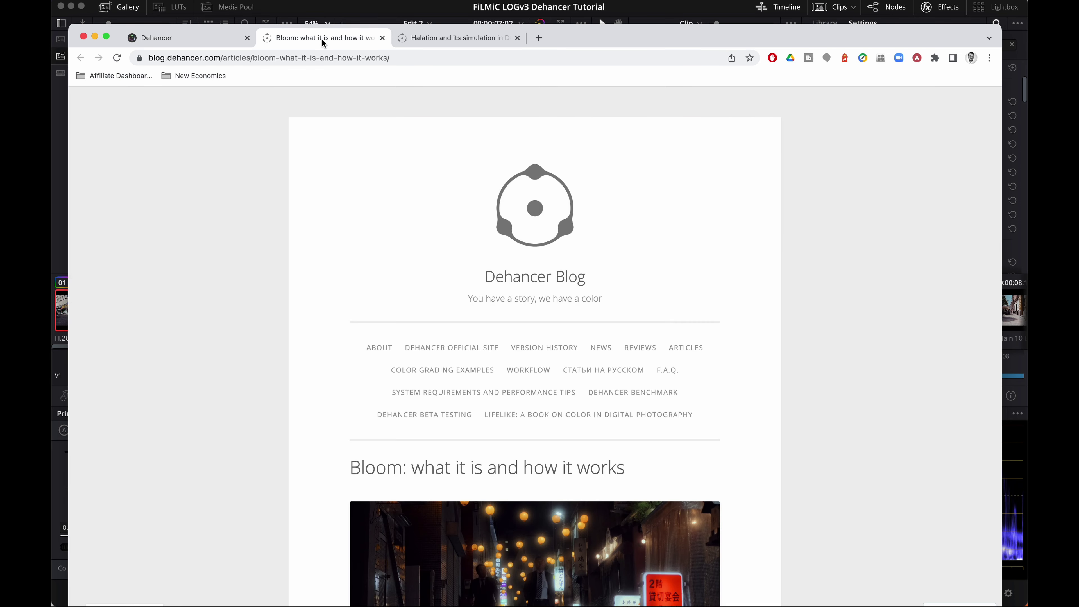
click(455, 38)
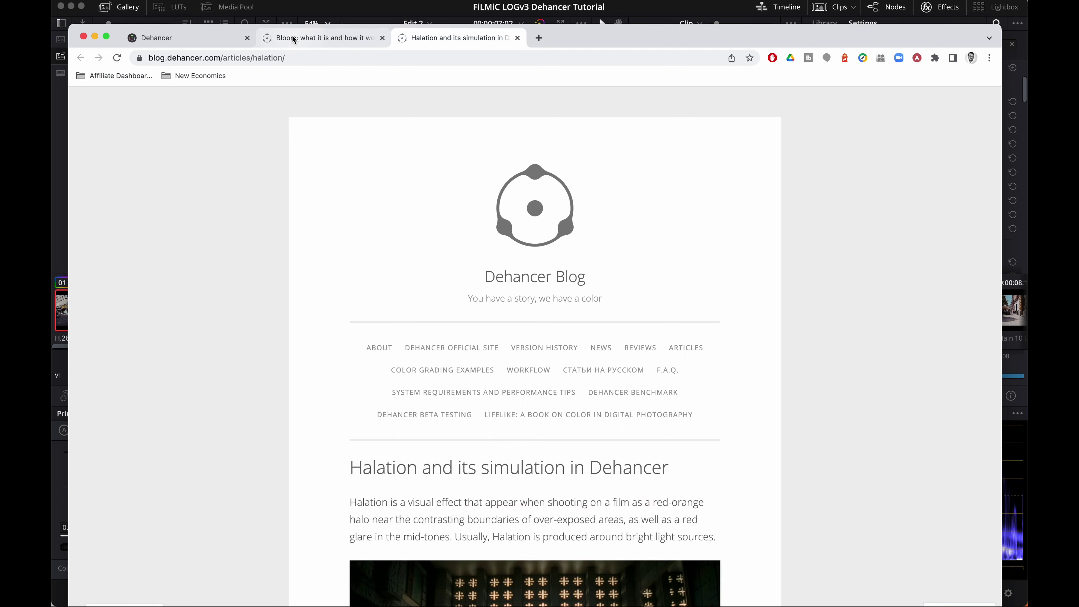
click(323, 38)
click(203, 37)
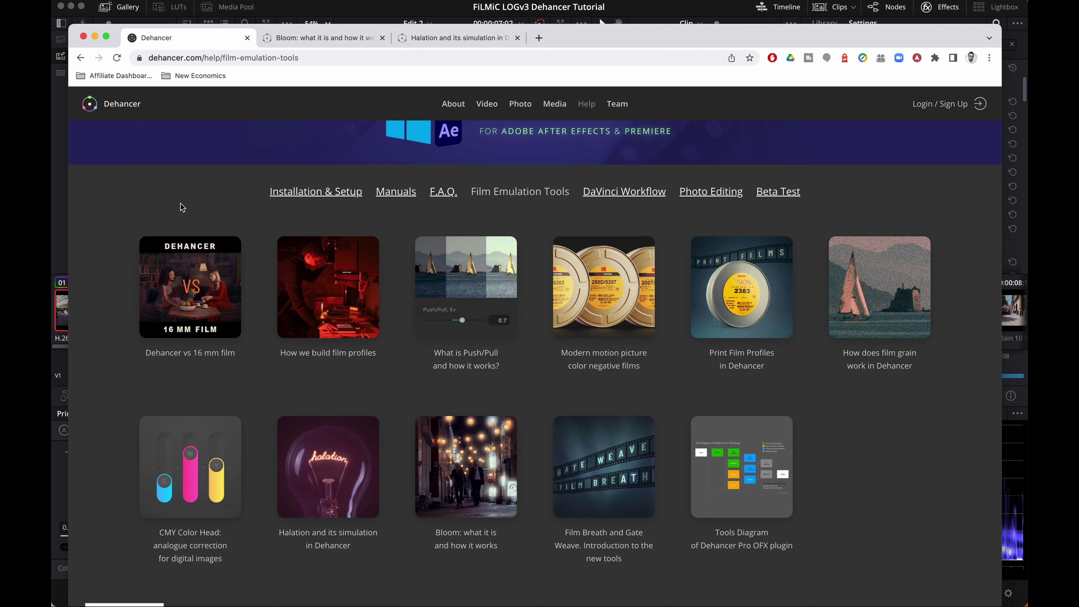
Bring DaVinci Resolve to the front and scroll the Dehancer settings toward Film Breath
click(676, 8)
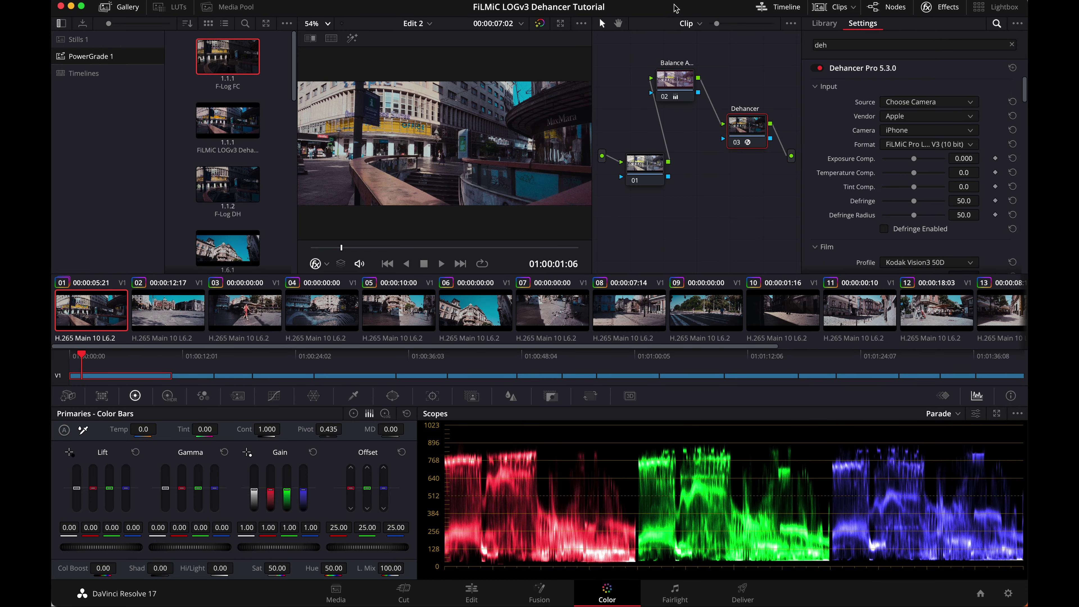
scroll(898, 197, down, 5)
scroll(898, 197, down, 10)
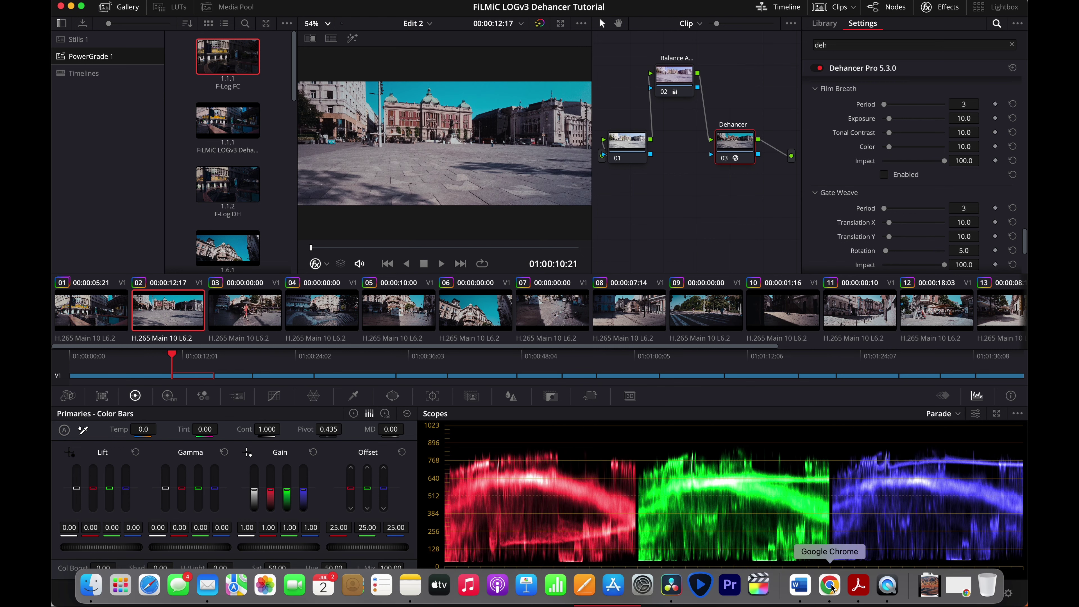
Load the dehancer.com home page in Chrome, check the Bloom article, then return to Resolve's clip 02
click(830, 586)
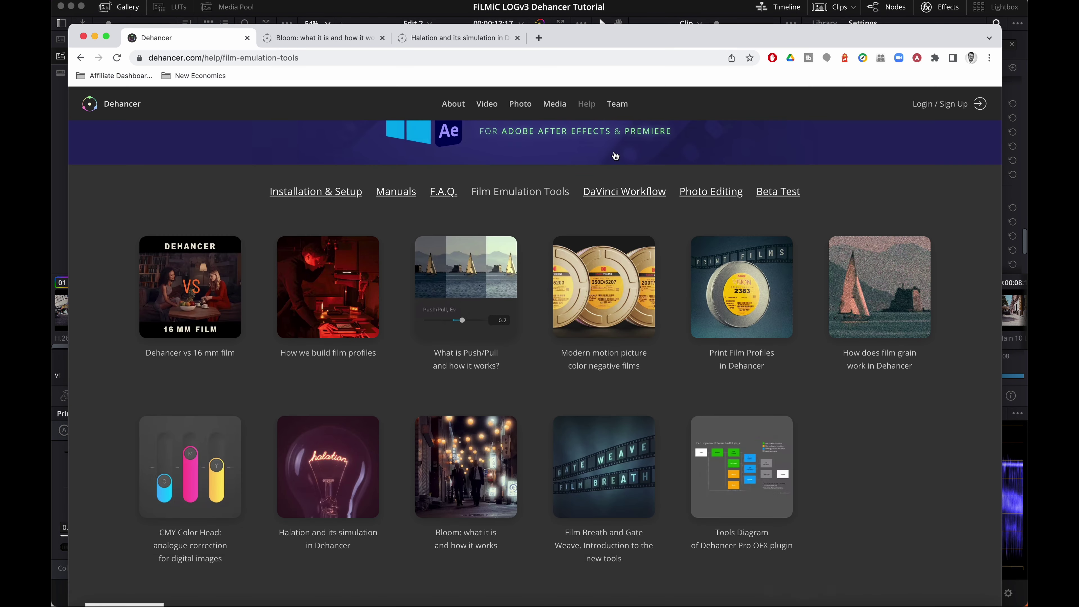
click(122, 104)
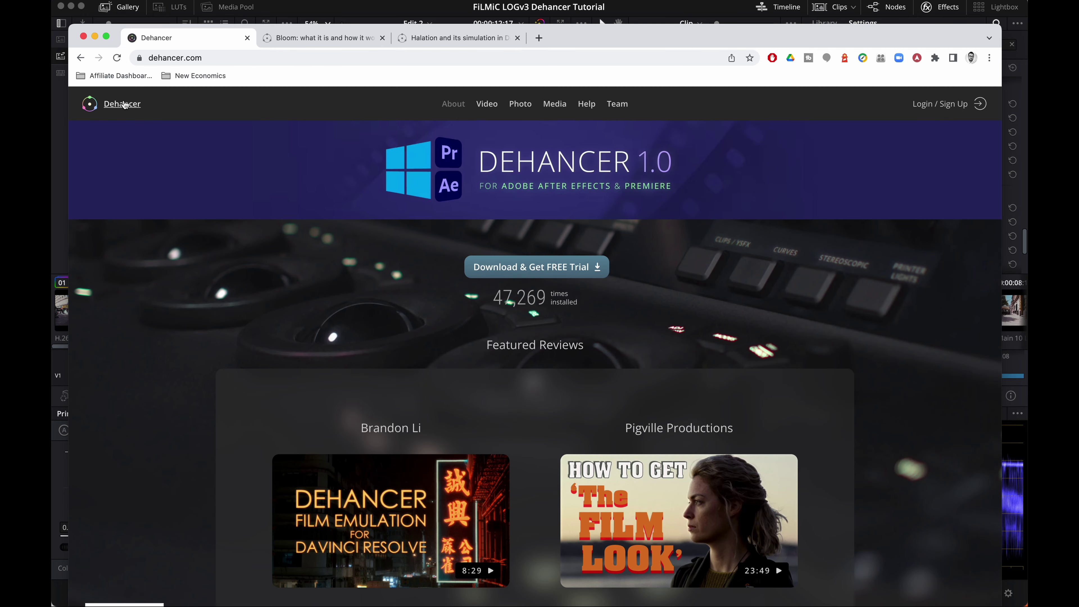
scroll(357, 262, down, 2)
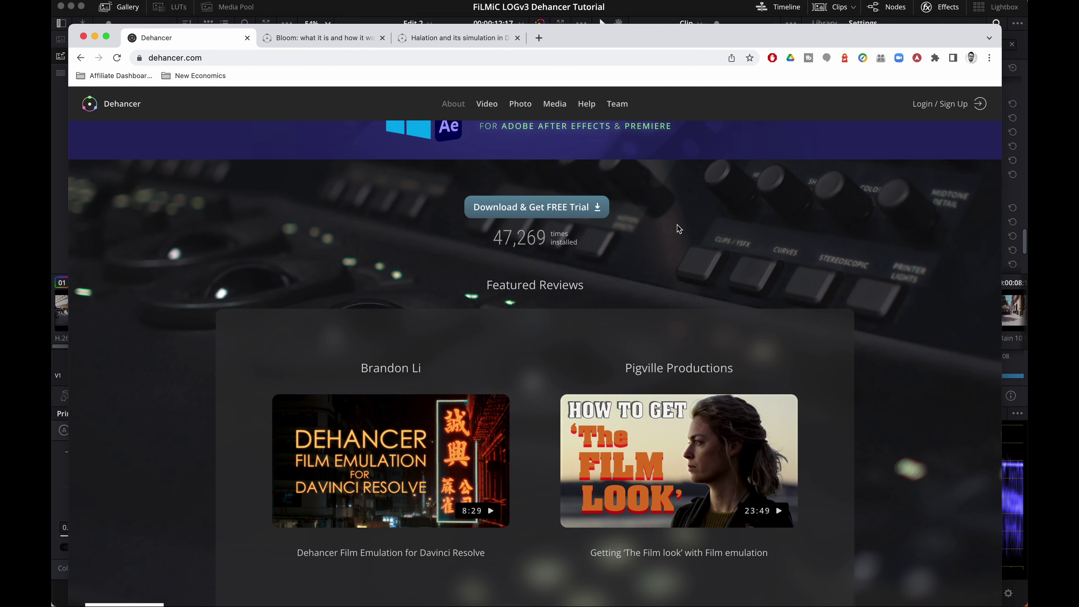
scroll(678, 229, up, 2)
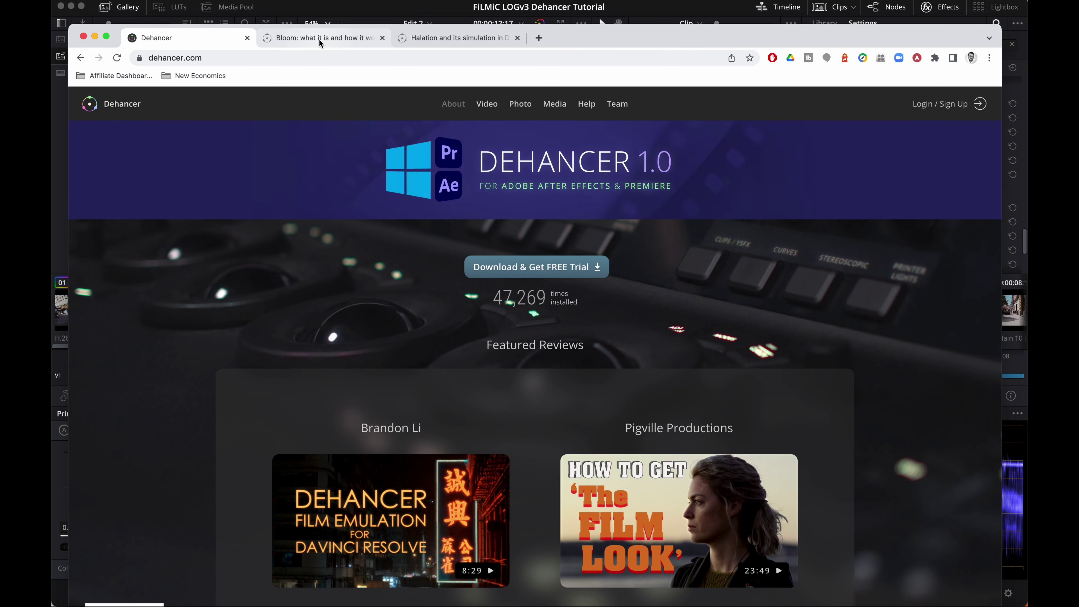
click(319, 38)
click(355, 9)
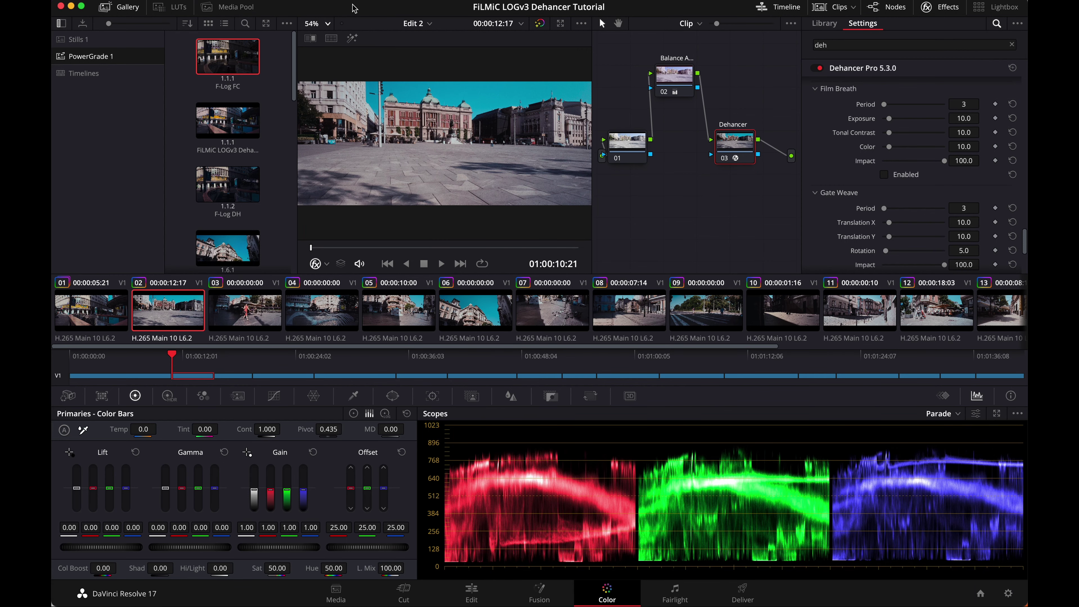